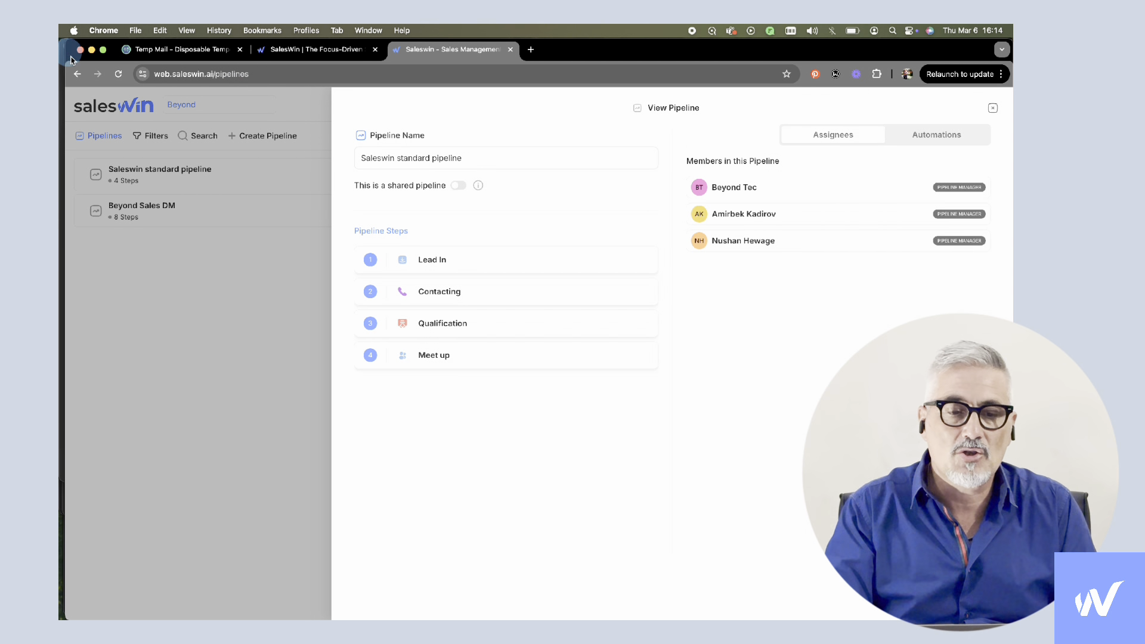
View the Beyond Sales DM pipeline's details, checking its related automations and its assigned members, and close it
click(77, 74)
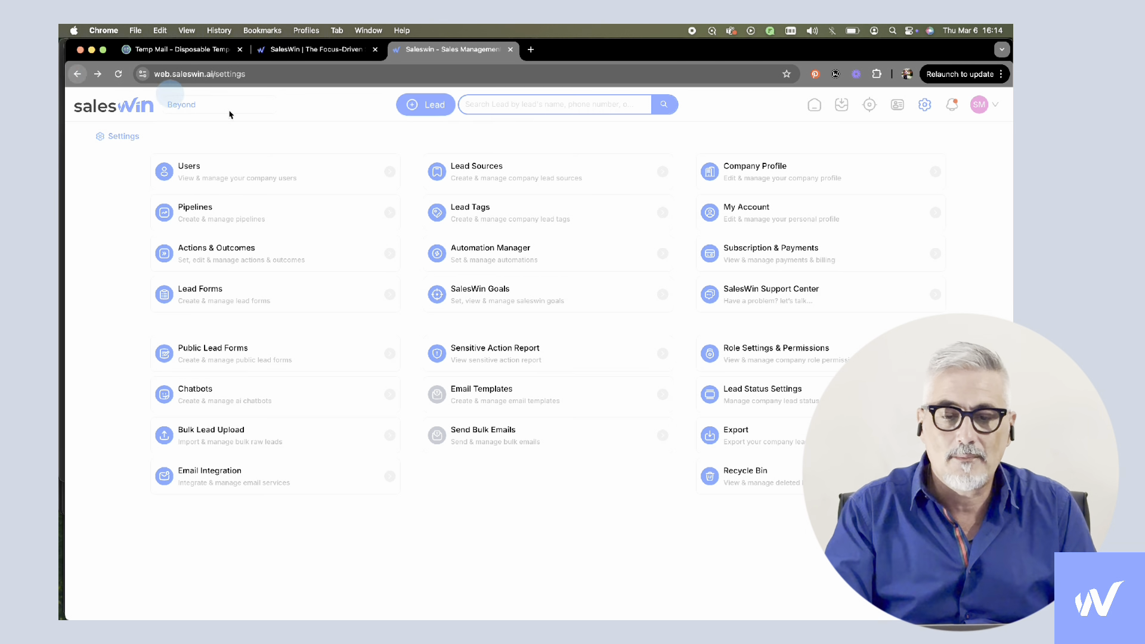
click(229, 203)
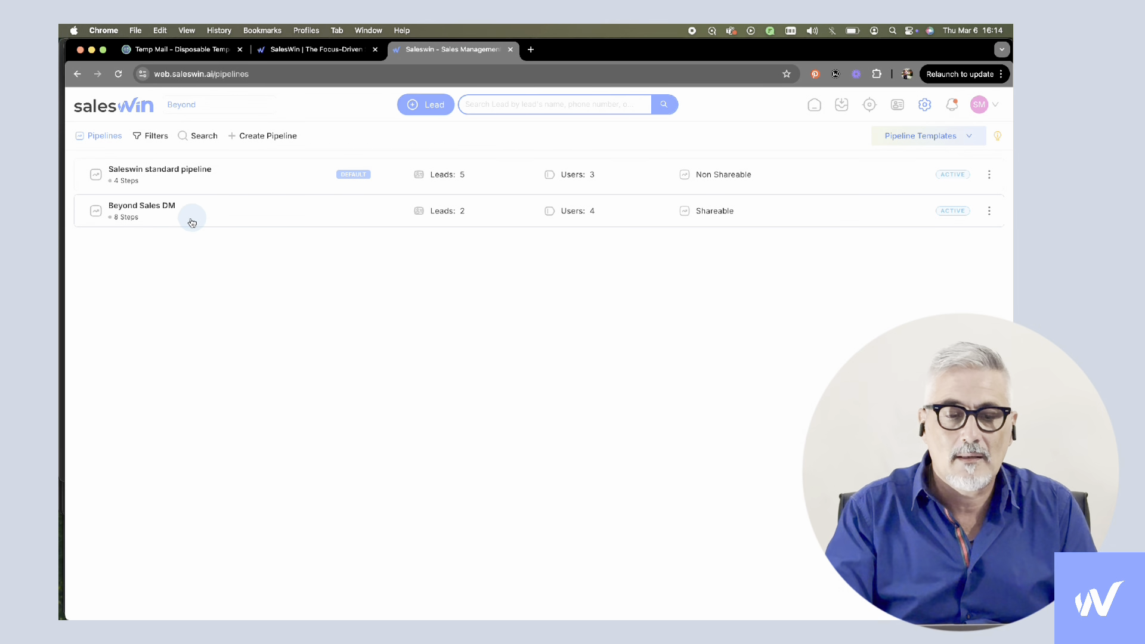
click(189, 222)
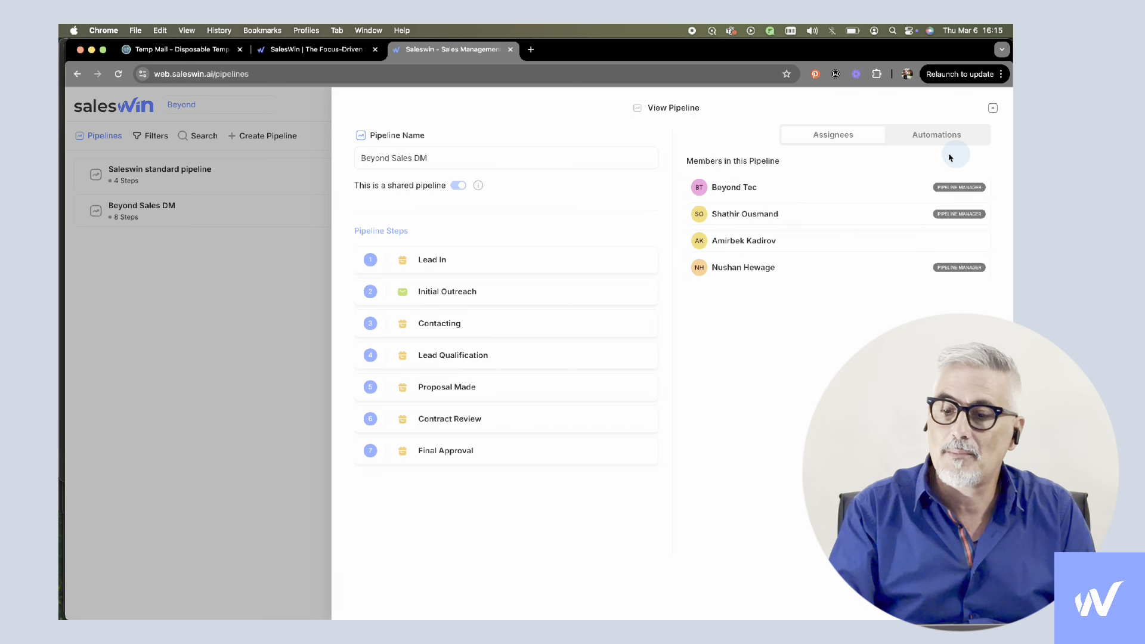
click(933, 137)
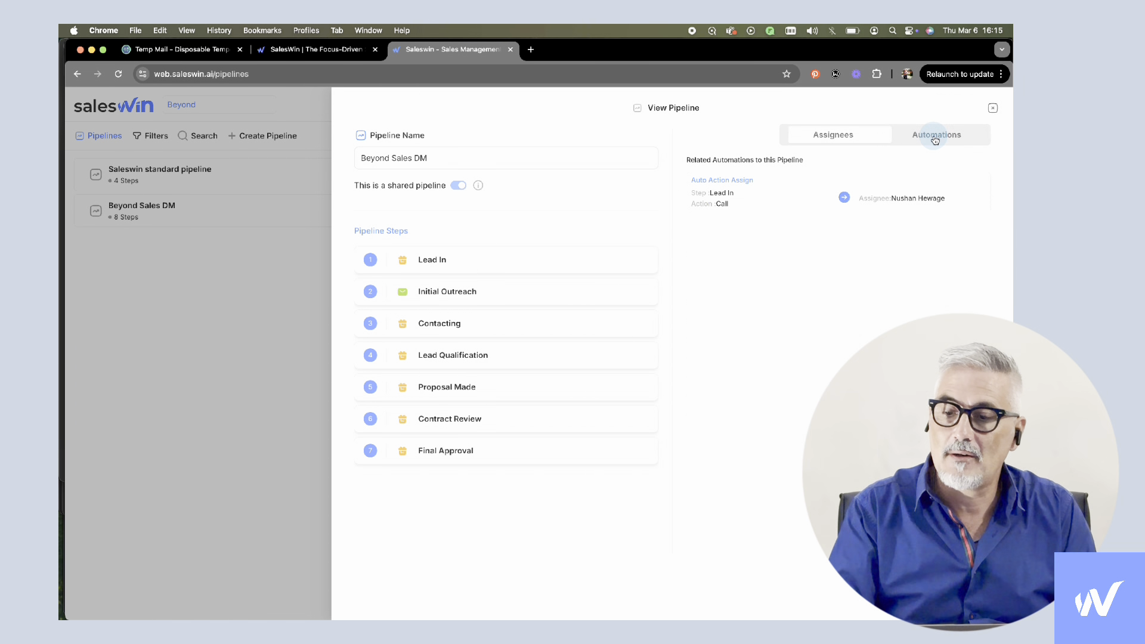
click(831, 140)
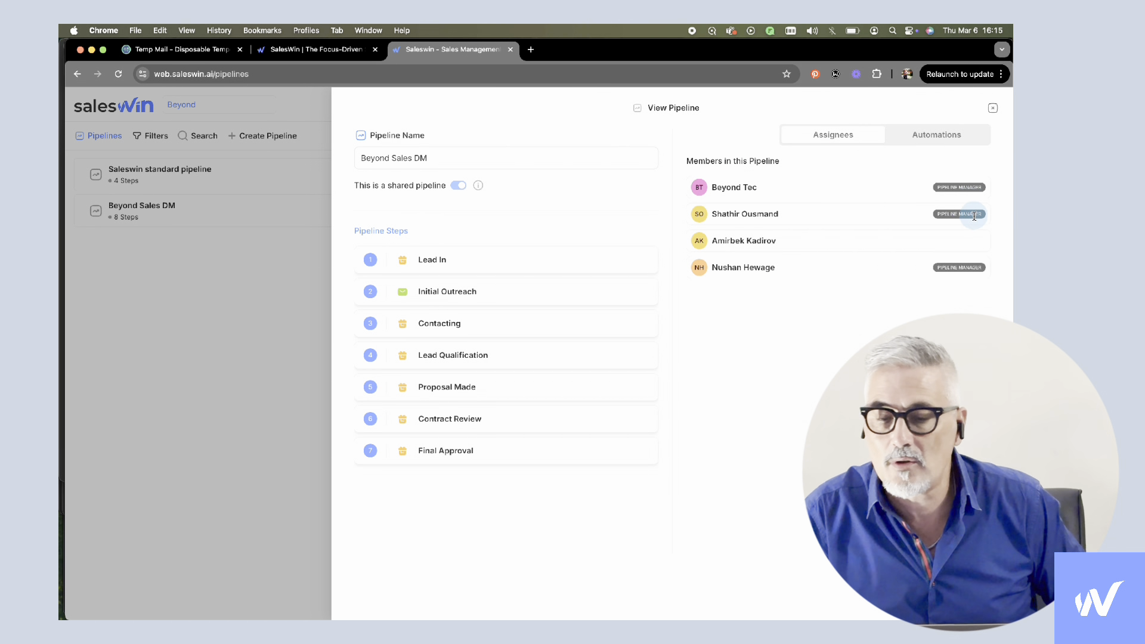
click(261, 141)
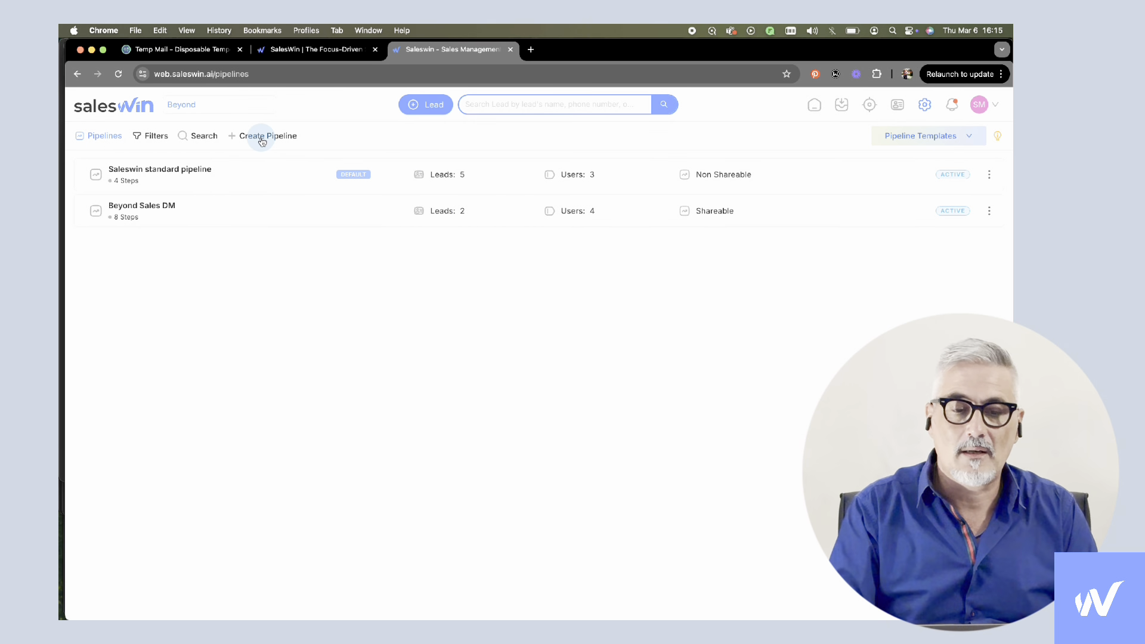
Start a new pipeline and name it Solar panels
click(258, 141)
click(387, 186)
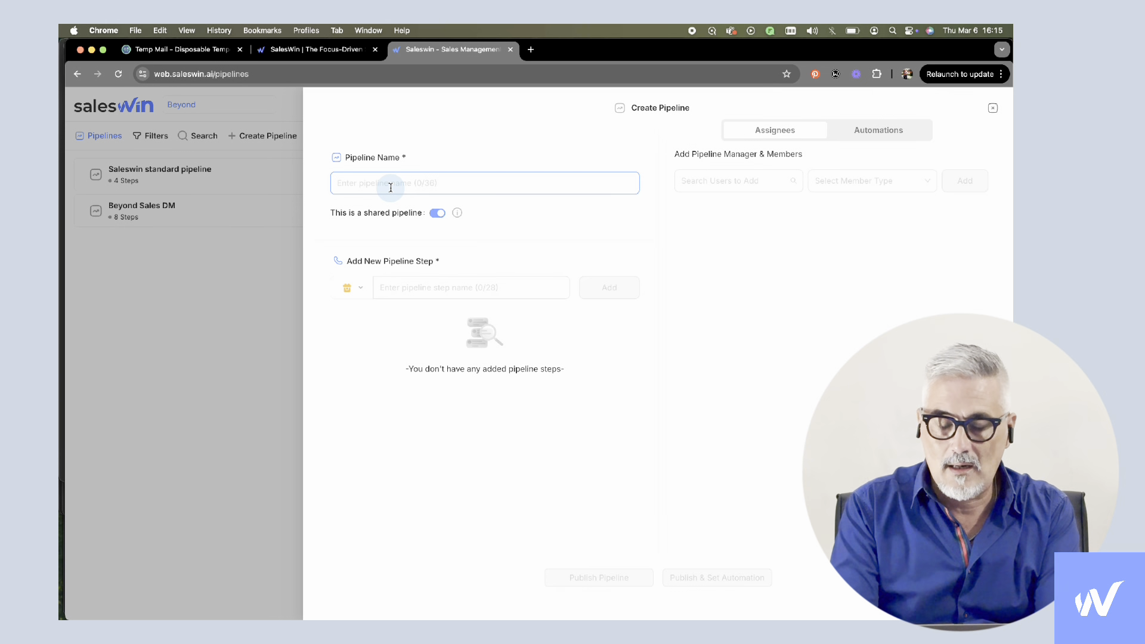
text(Socil)
key(BackSpace)
key(BackSpace)
key(BackSpace)
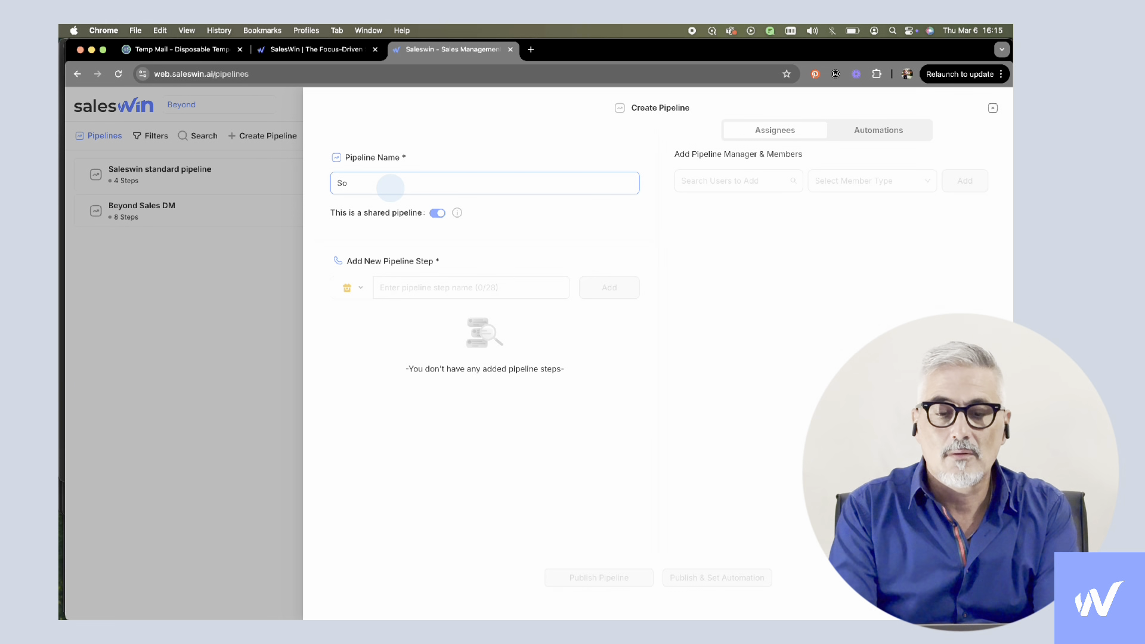
text(lar panels)
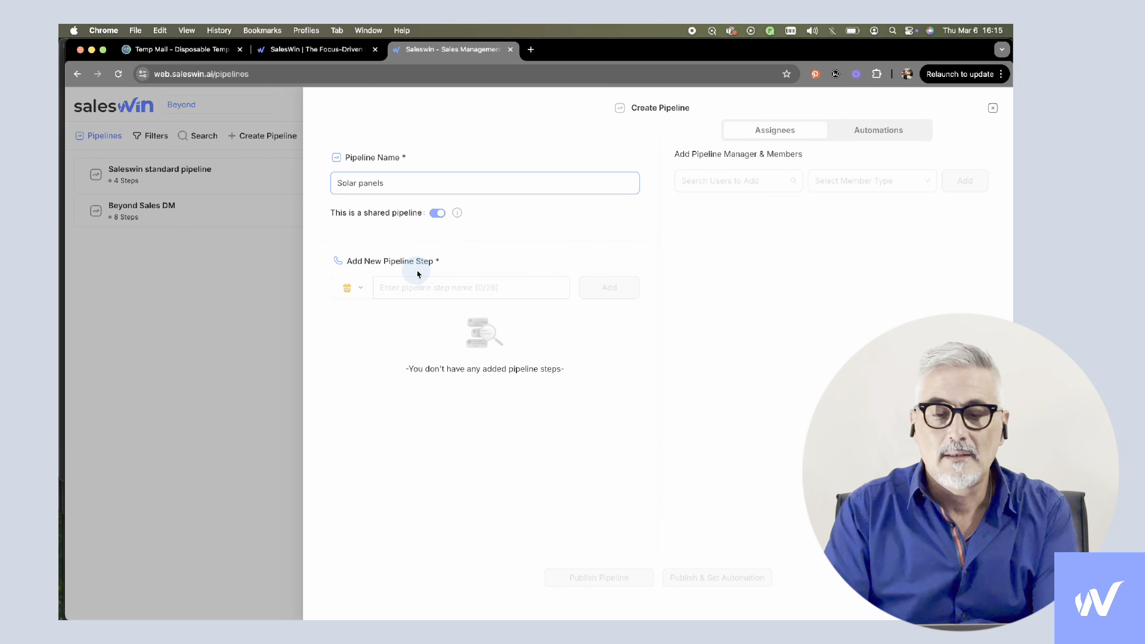
Add the suggested Lead In step with the blue contact icon as the pipeline's first step
click(503, 292)
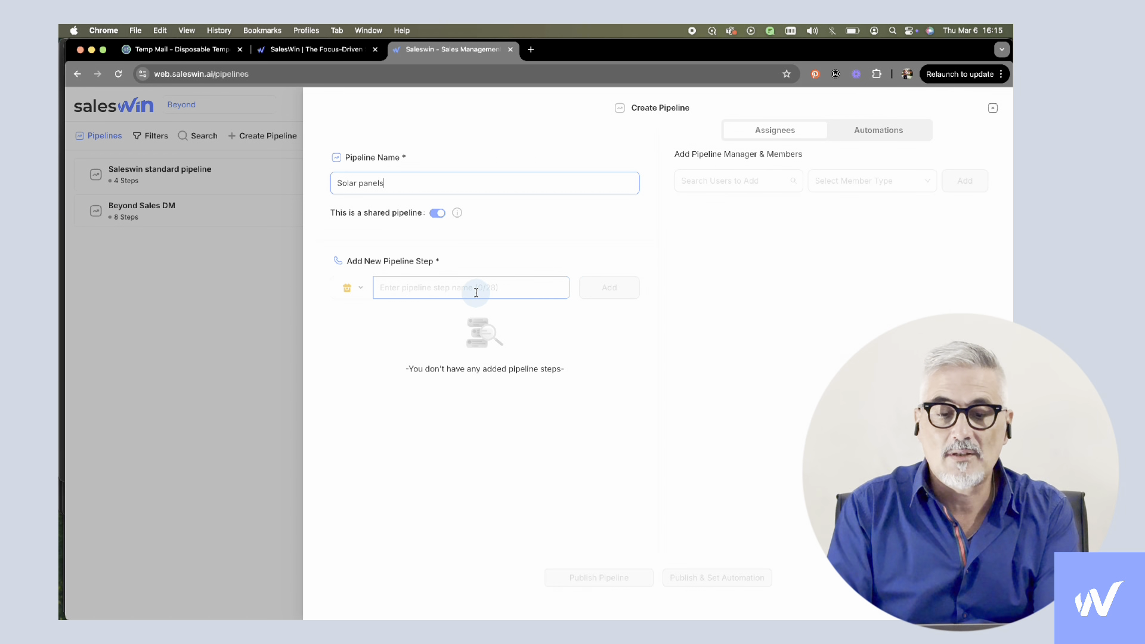
click(359, 289)
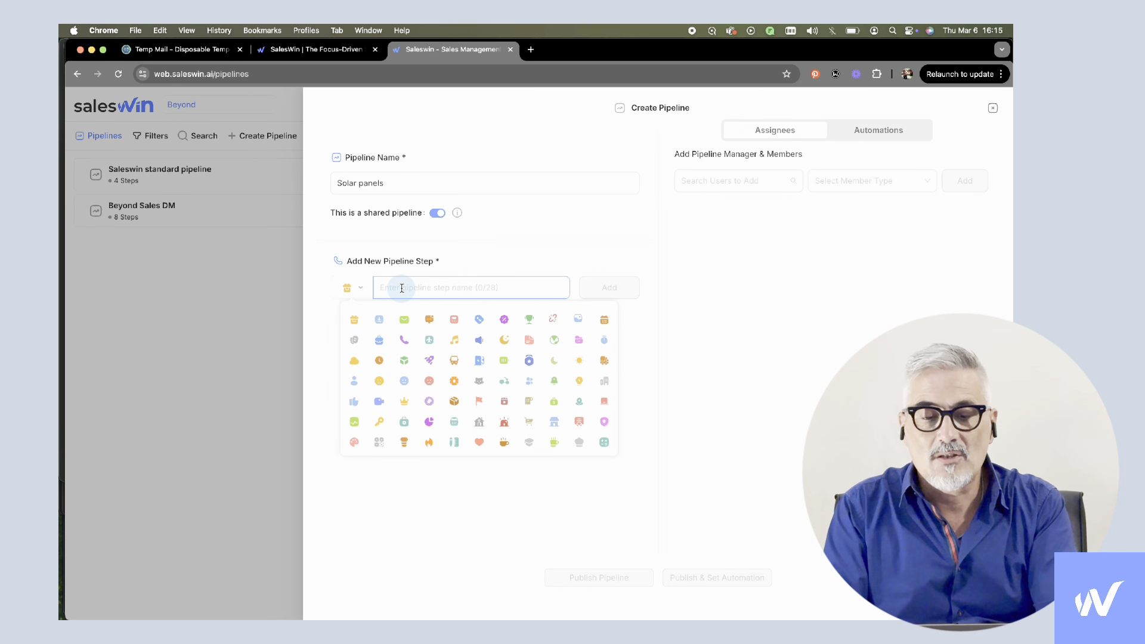
click(380, 320)
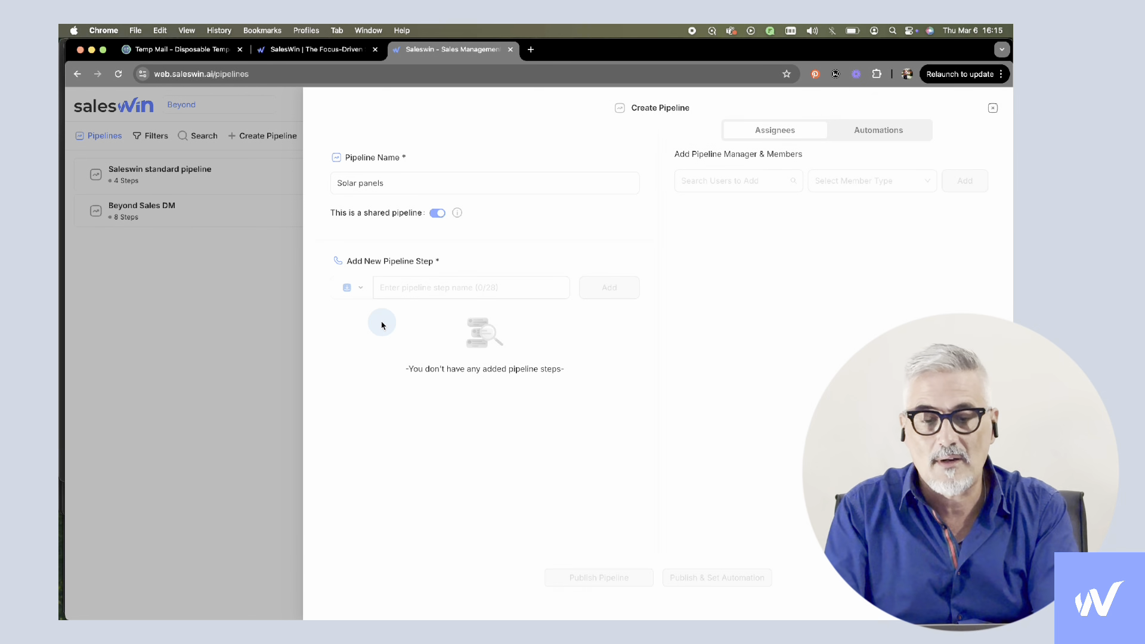
click(406, 287)
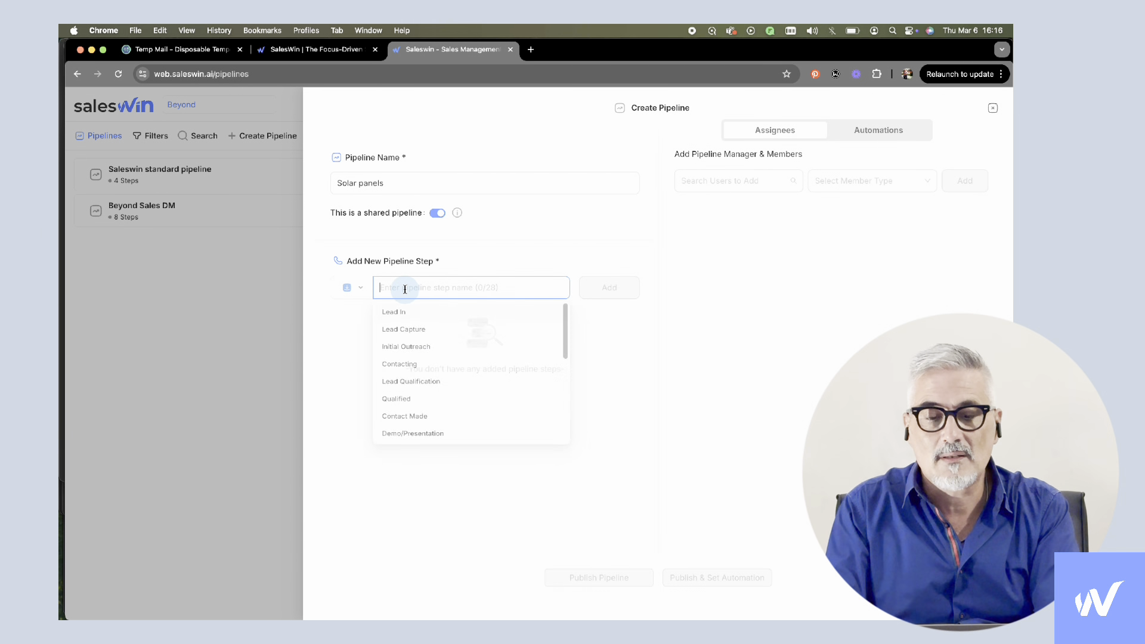
click(403, 313)
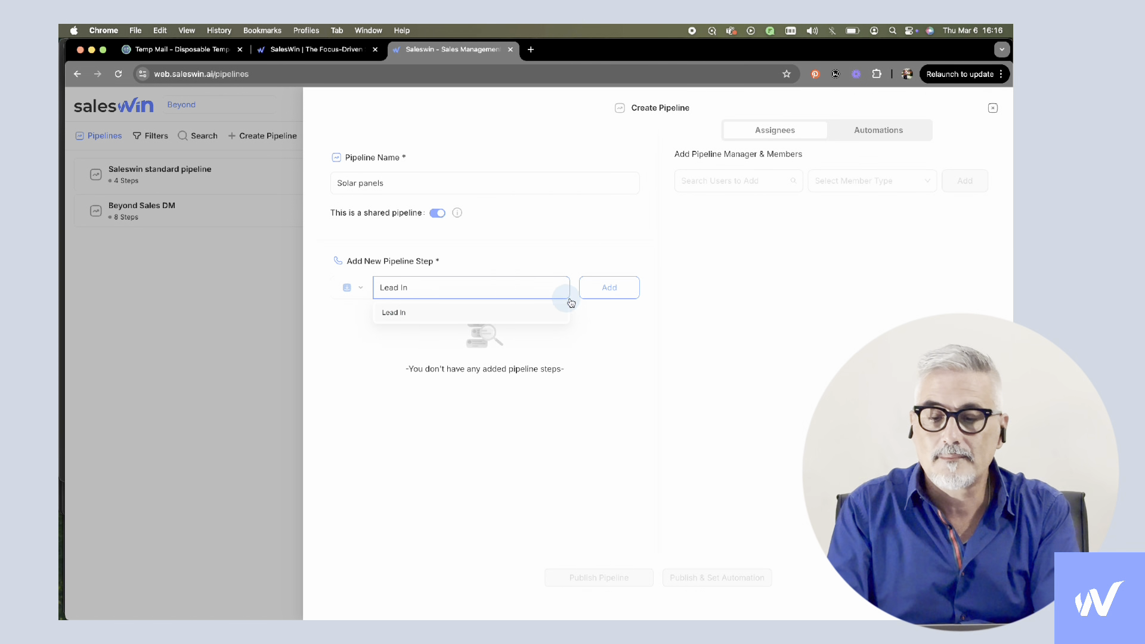
click(613, 296)
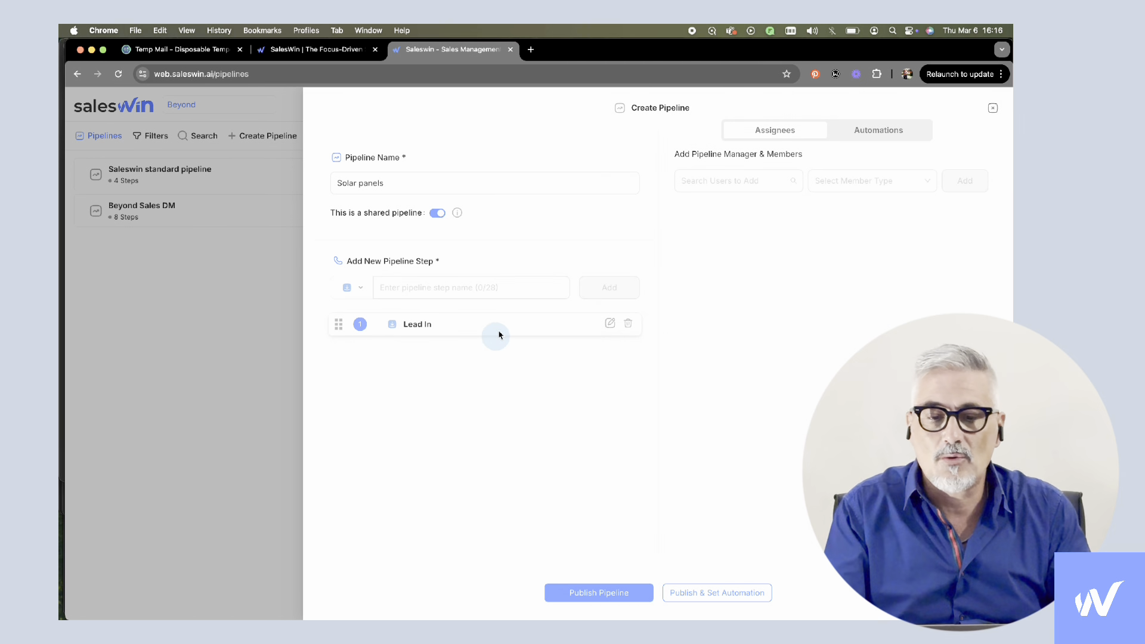
Add a second pipeline step named Initial call with the purple phone icon
click(362, 291)
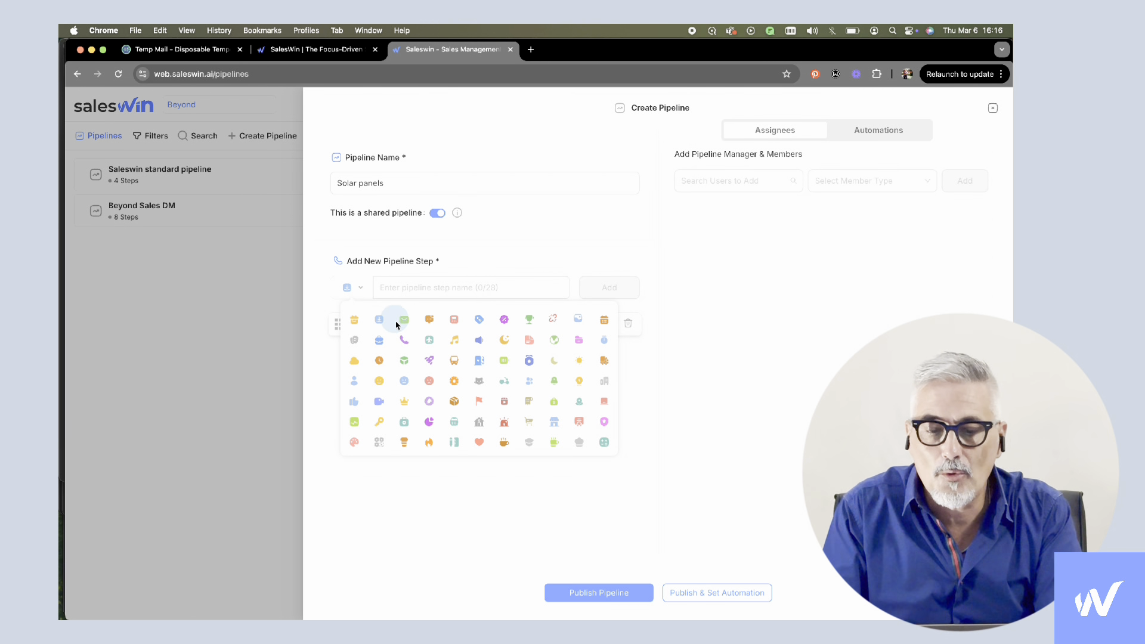
click(403, 340)
click(411, 287)
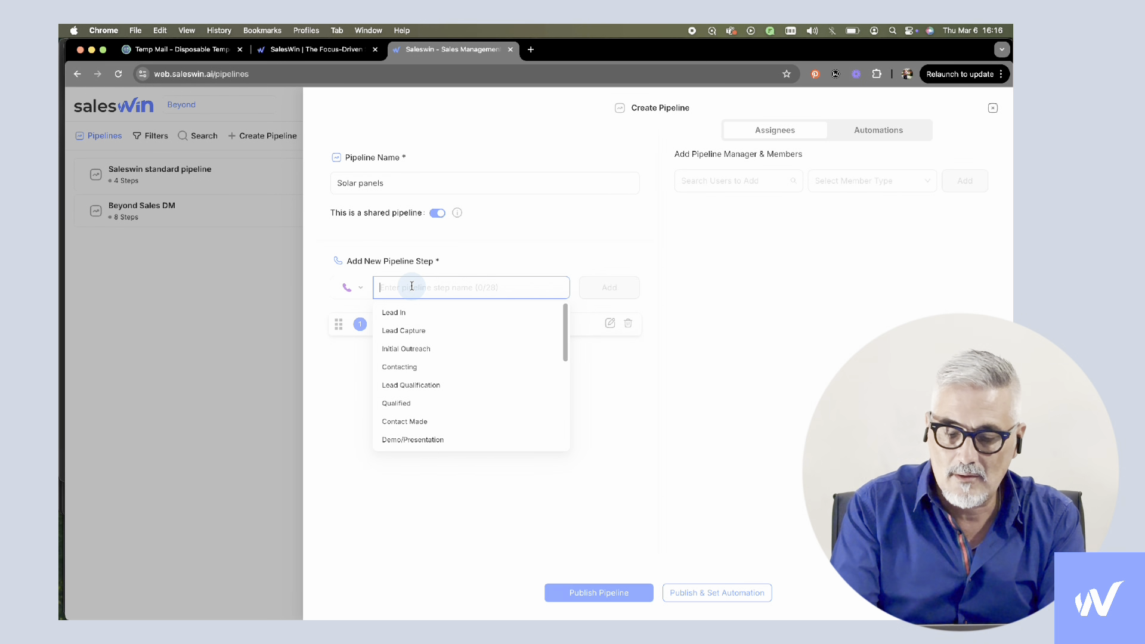
text(Init)
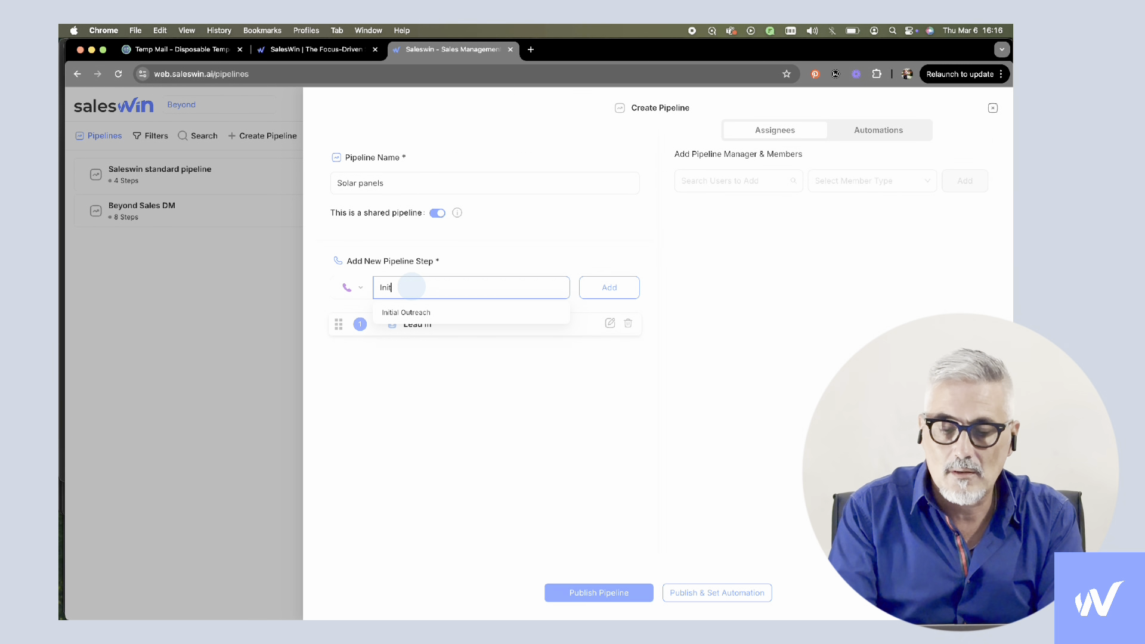
text(ial call)
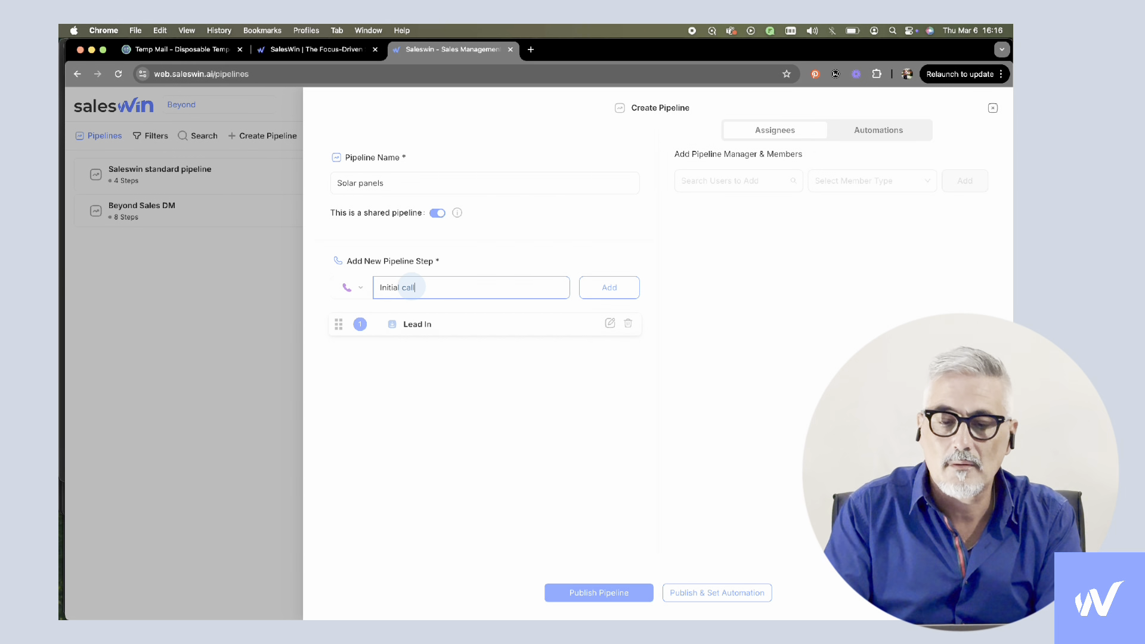
click(615, 289)
click(486, 408)
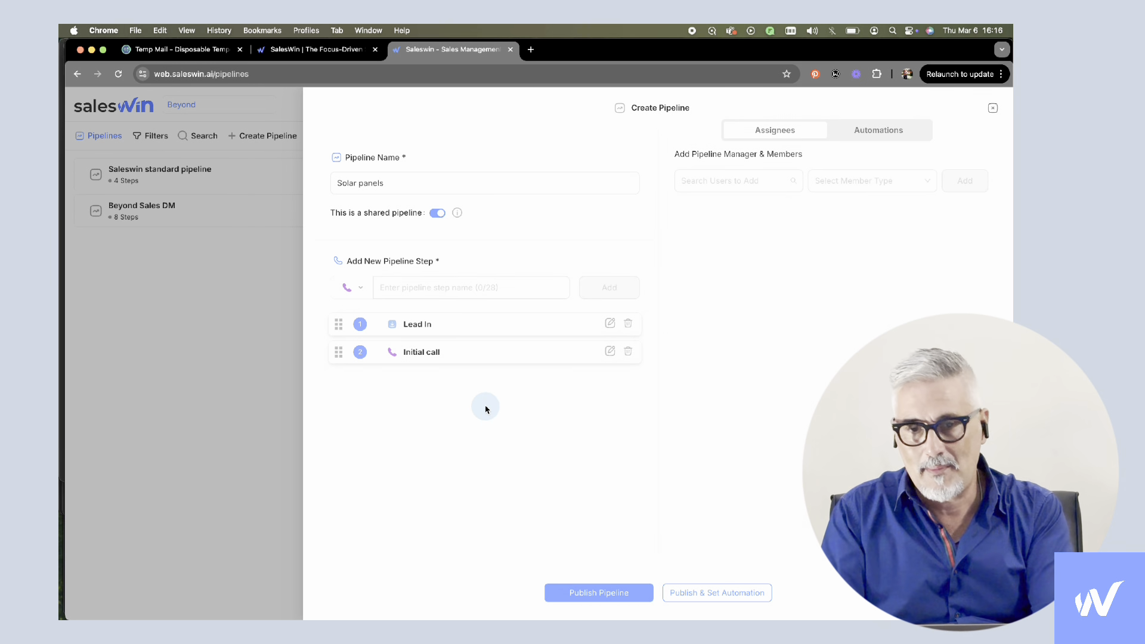
Add a third pipeline step named Technician with the red calculator icon
click(361, 289)
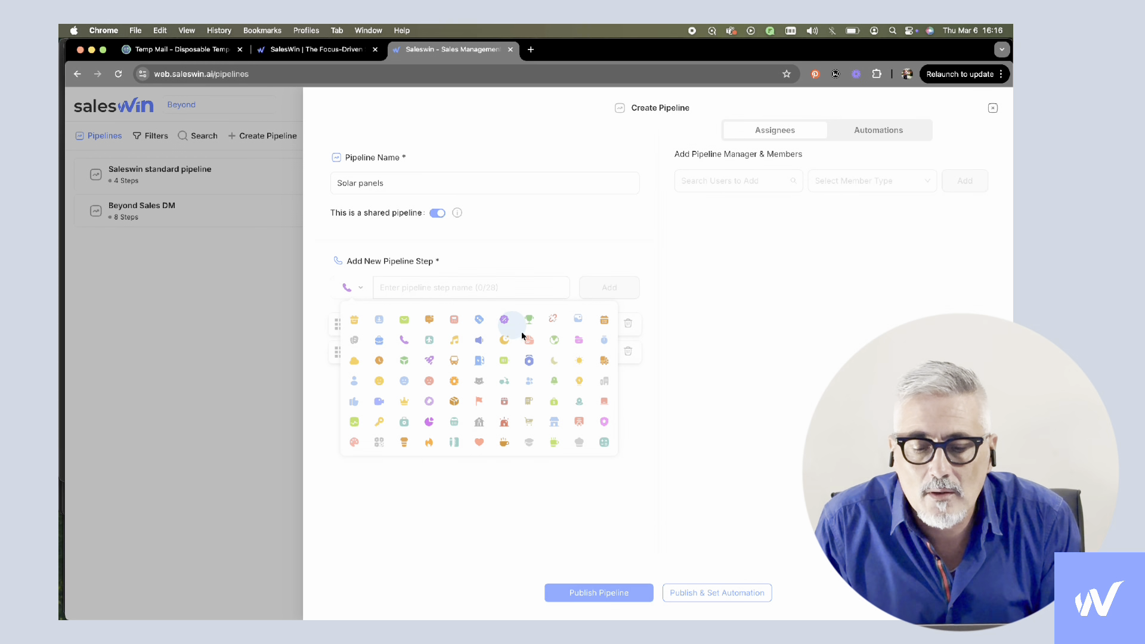
click(454, 322)
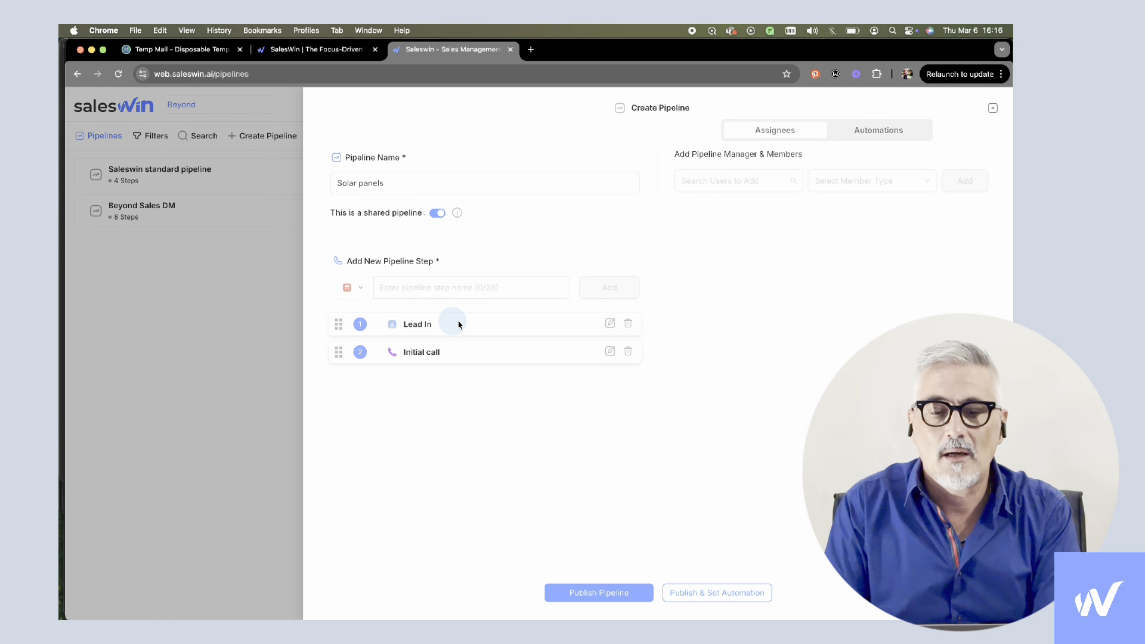
click(413, 286)
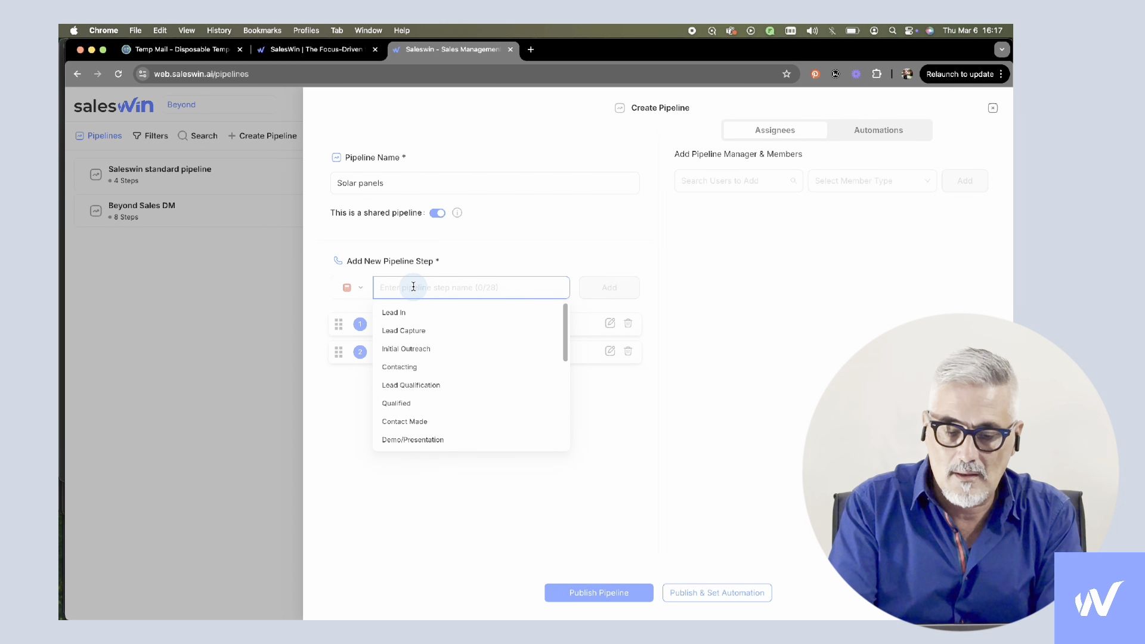
text(Technic)
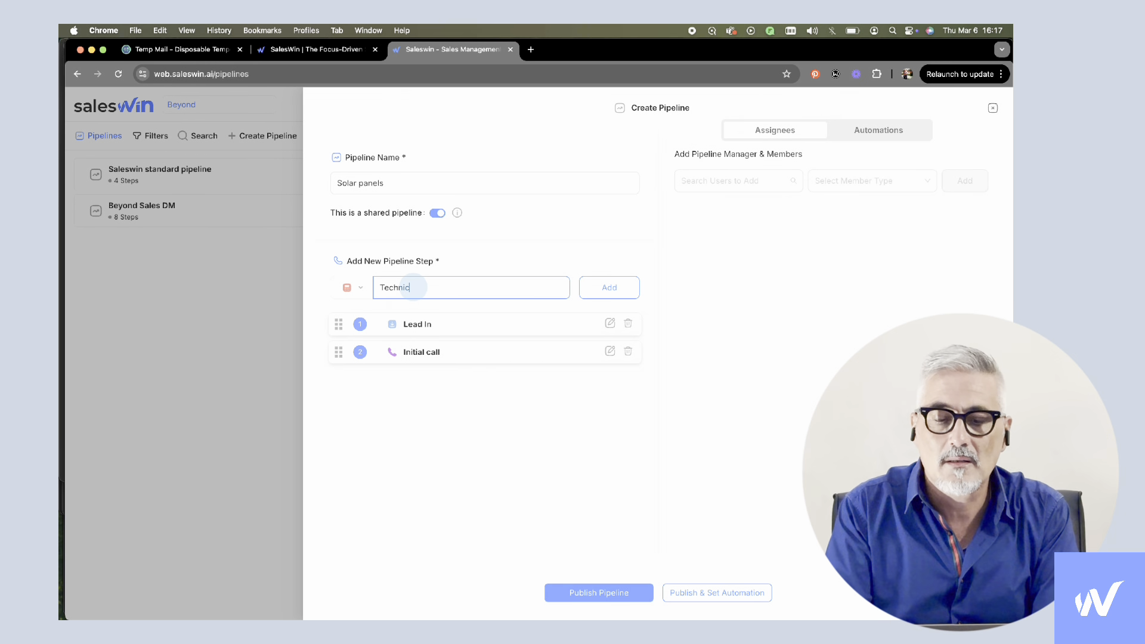
text(ician)
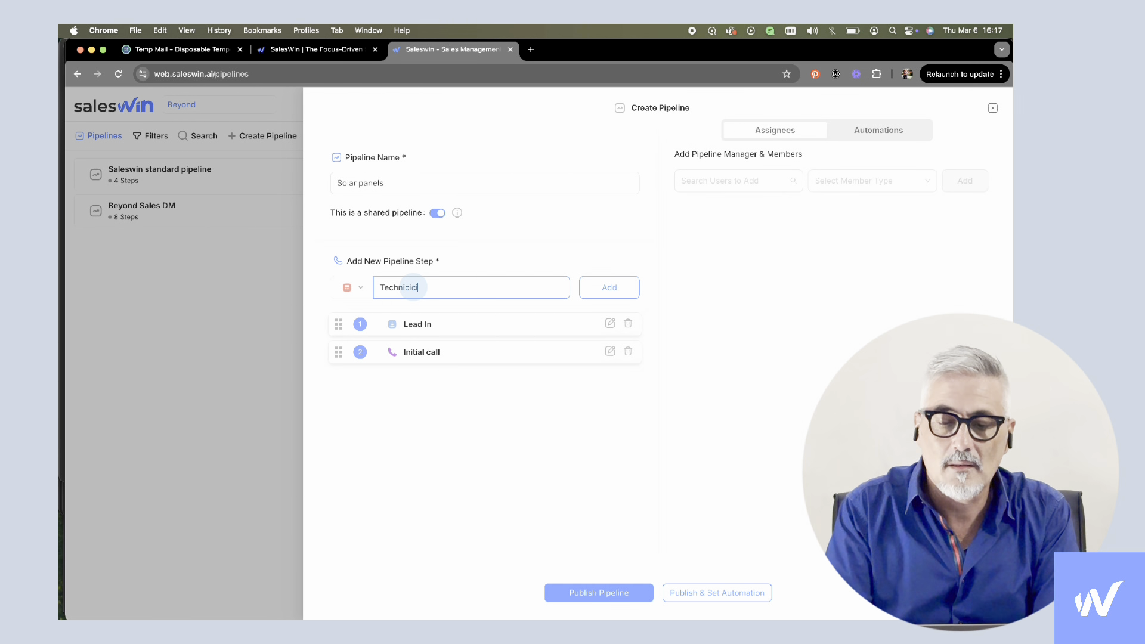
key(BackSpace)
key(BackSpace)
key(BackSpace)
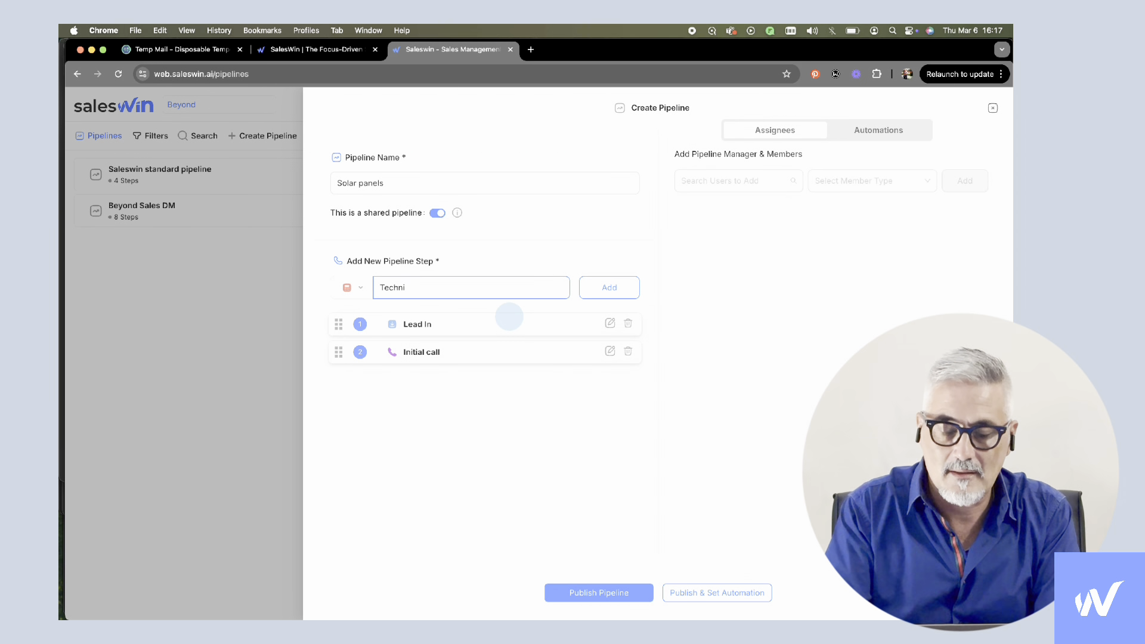
text(cian)
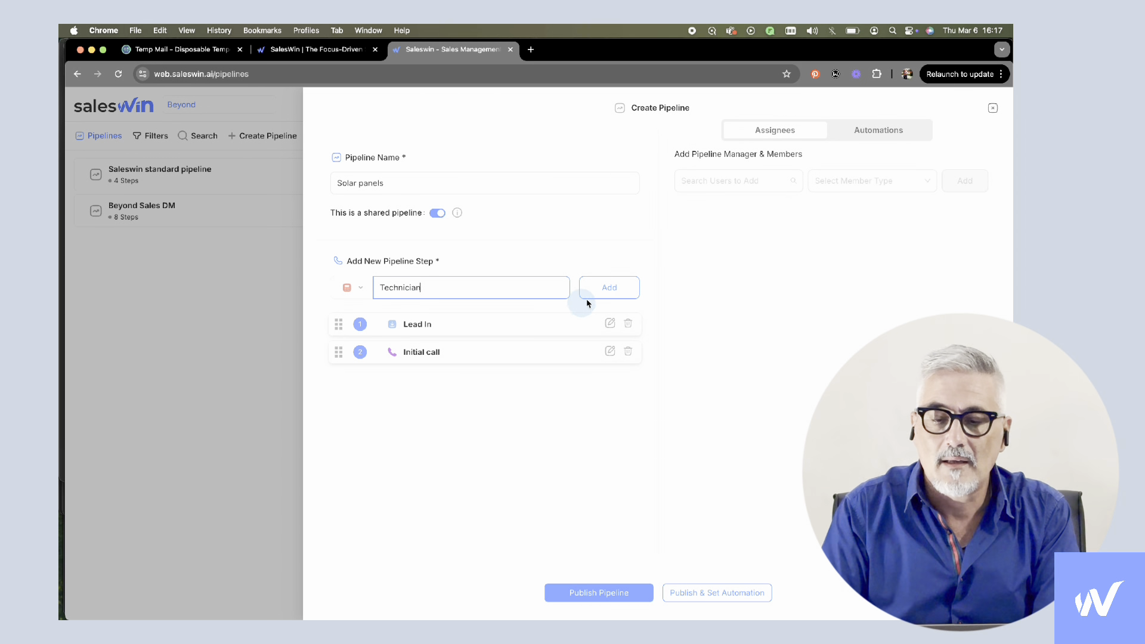
click(608, 287)
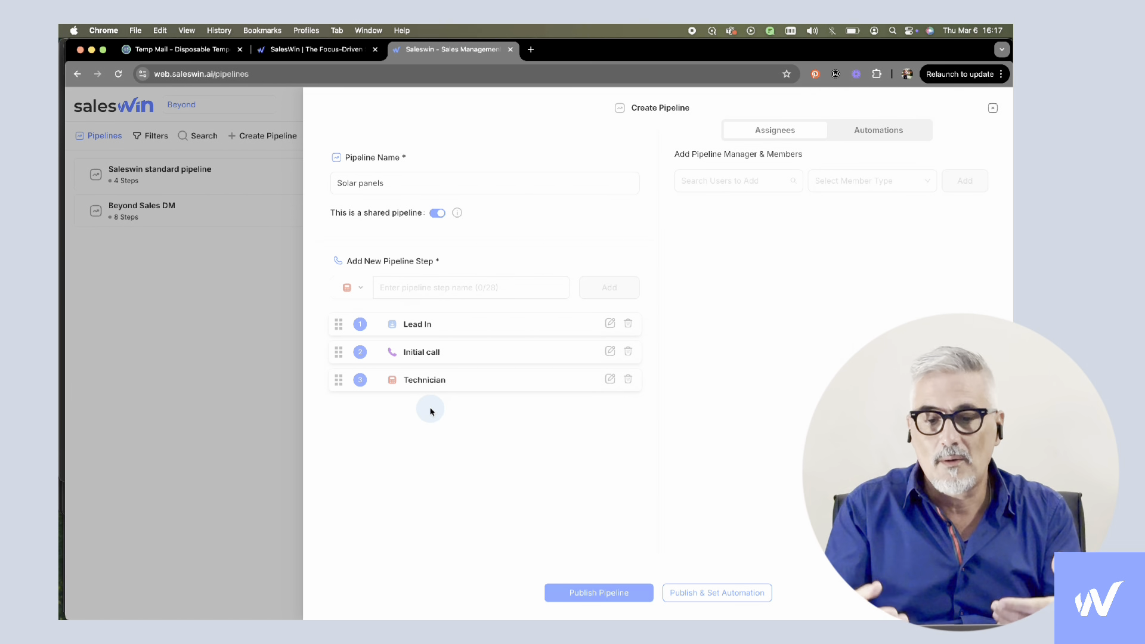
Add a fourth pipeline step named Send proposal with the green envelope icon
click(357, 288)
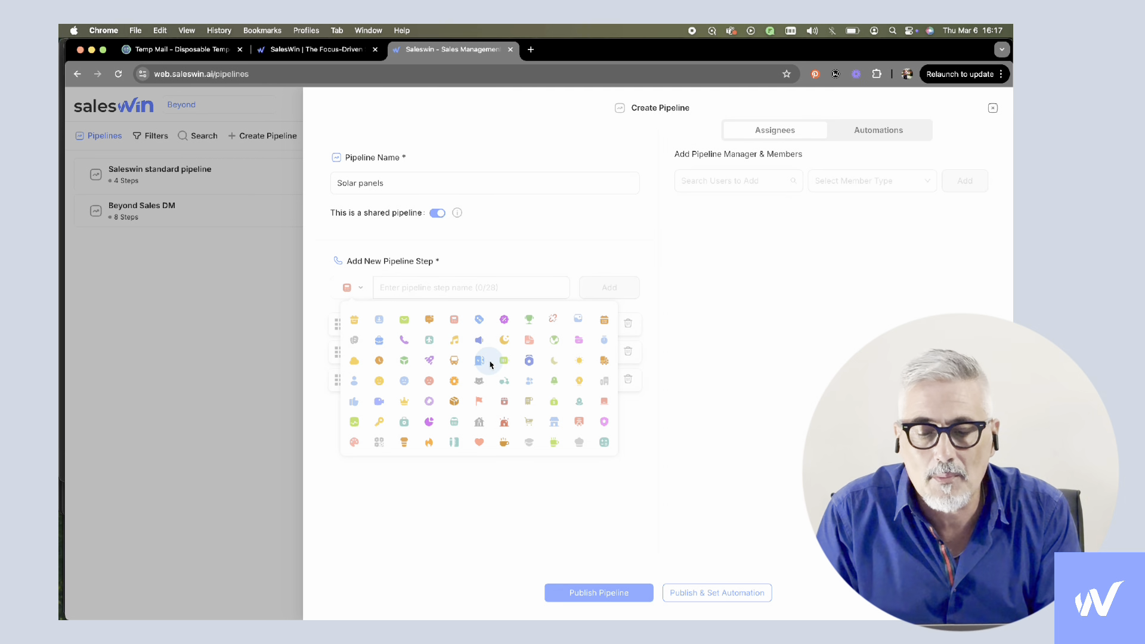
click(405, 322)
click(405, 288)
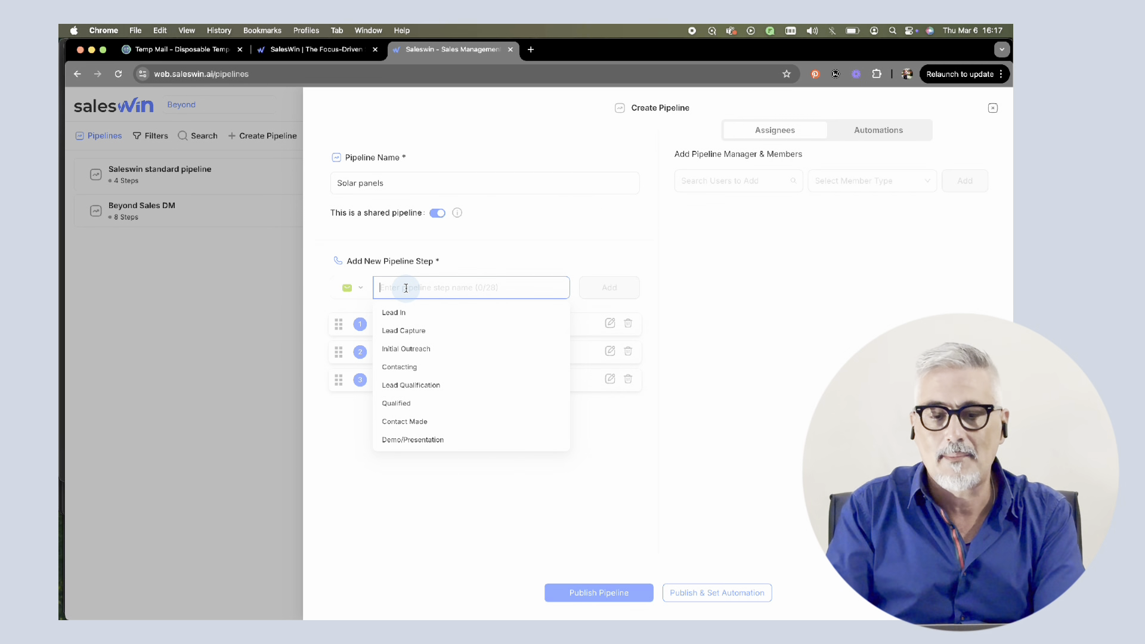
text(Sen)
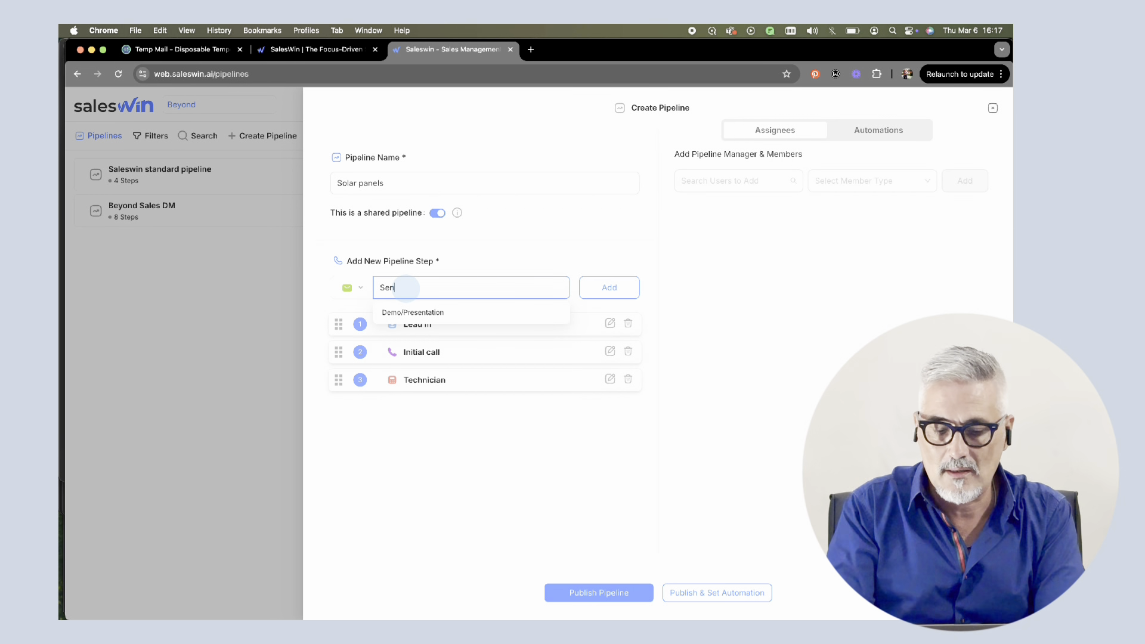
text(d propo)
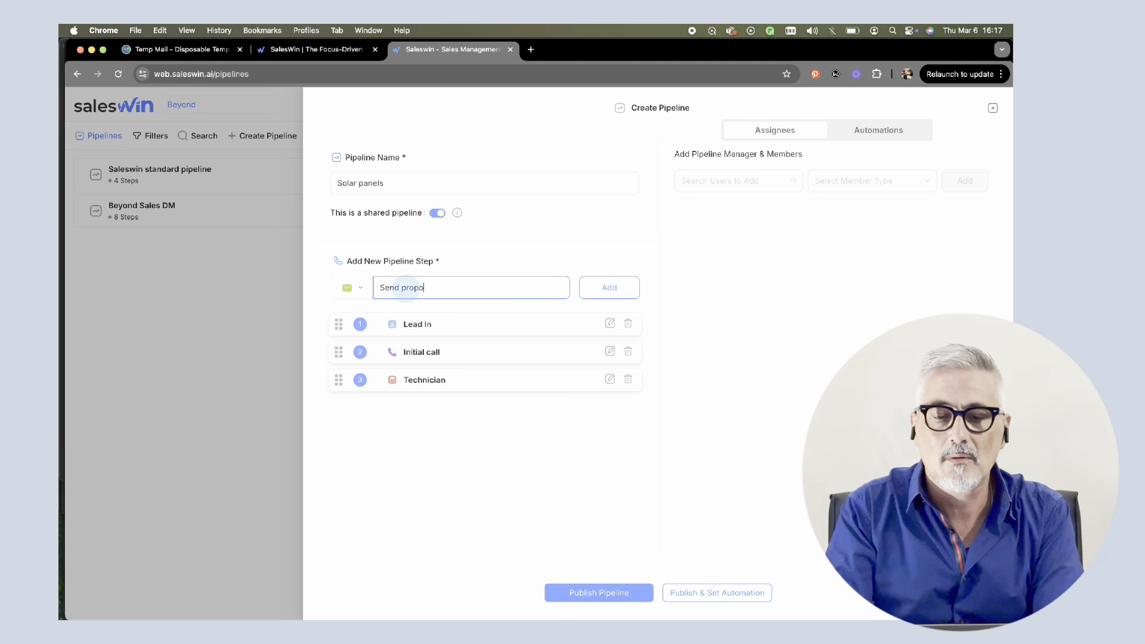
text(sal)
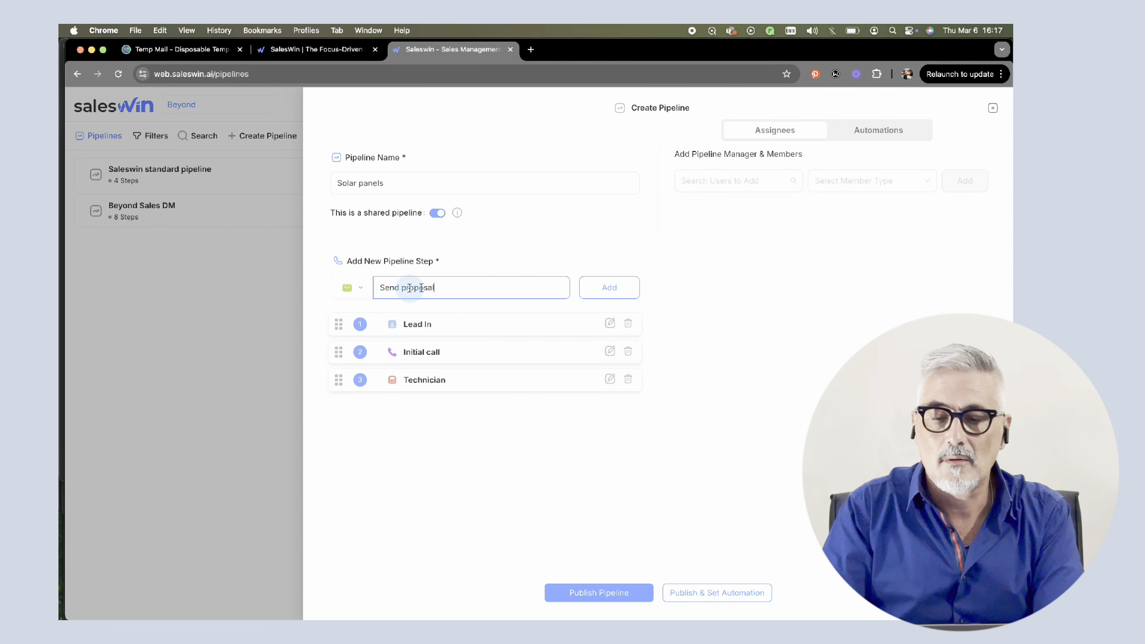
click(608, 288)
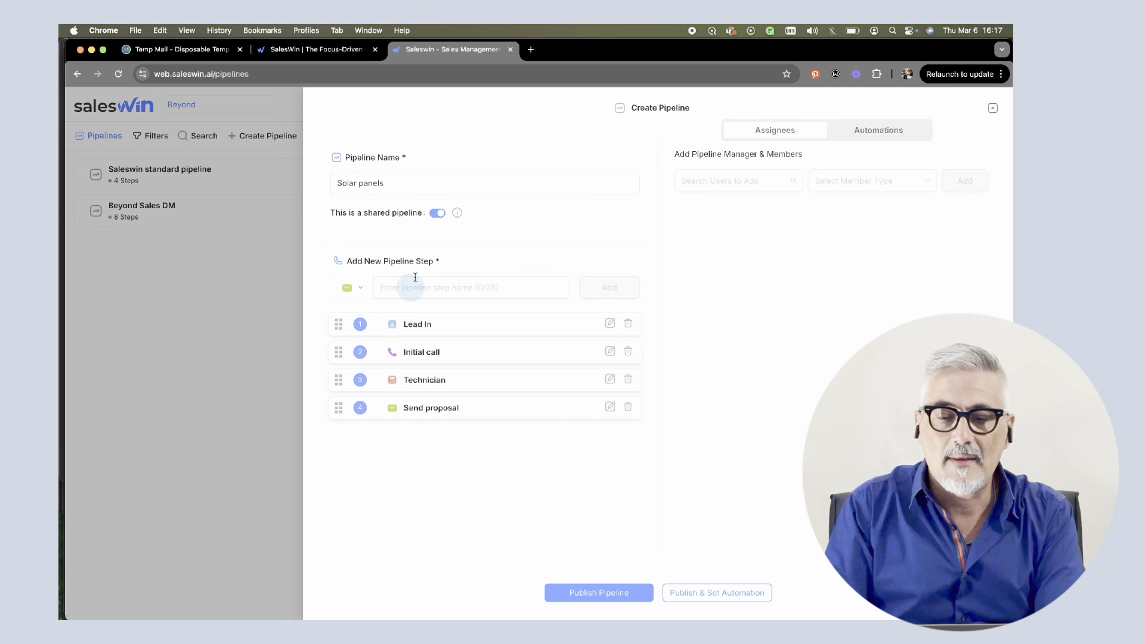
Add a fifth pipeline step named Call and close with the blue person icon
click(364, 292)
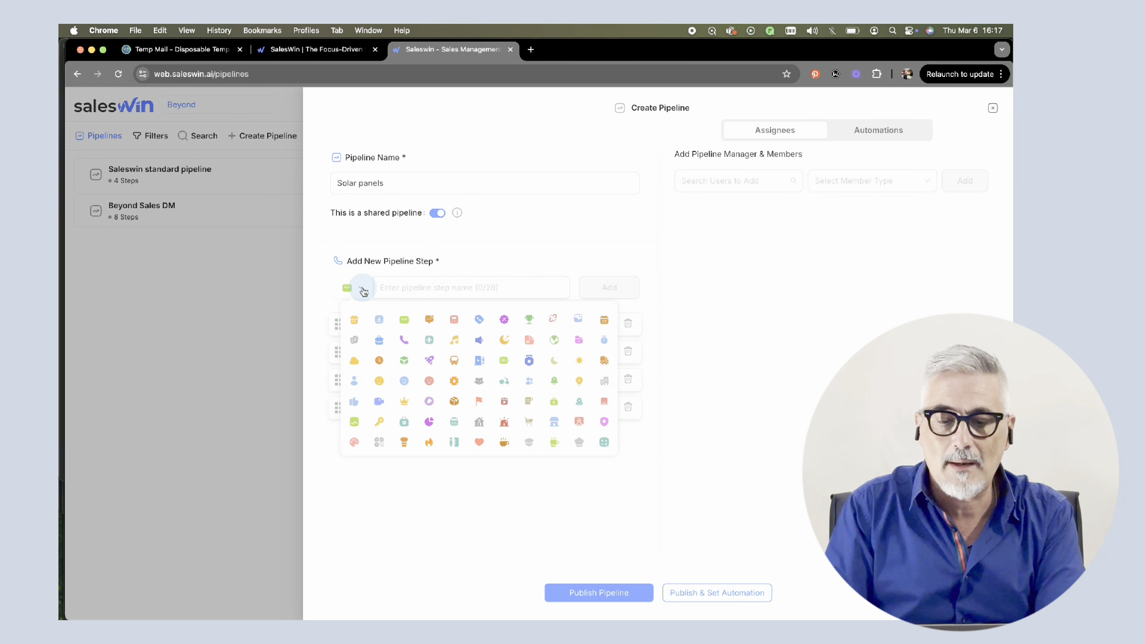
click(351, 385)
click(404, 289)
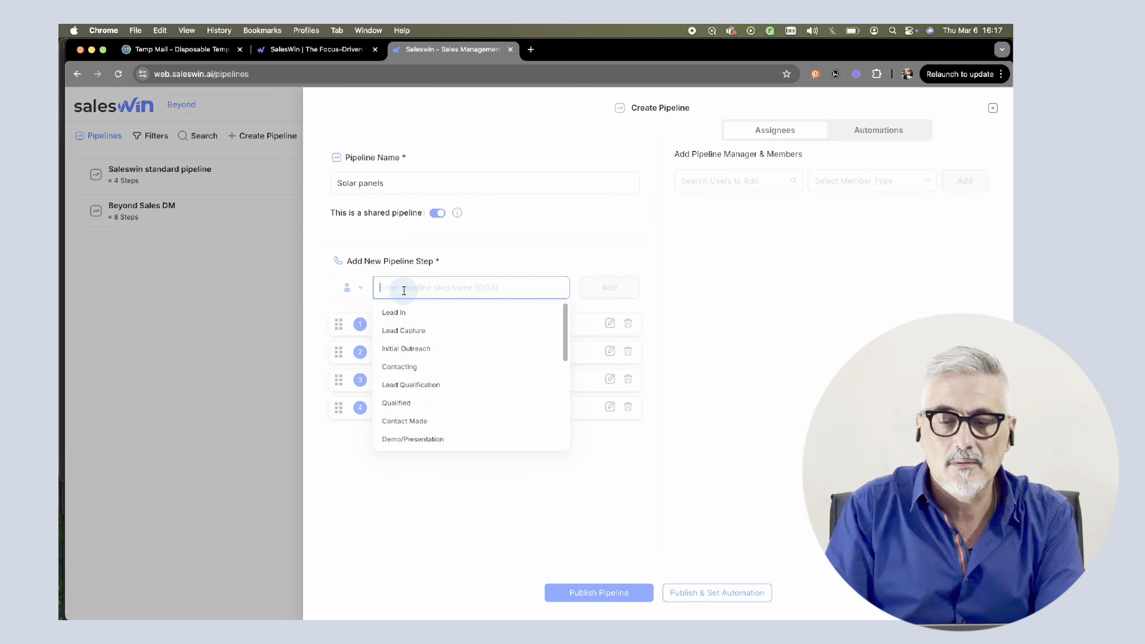
text(Call an)
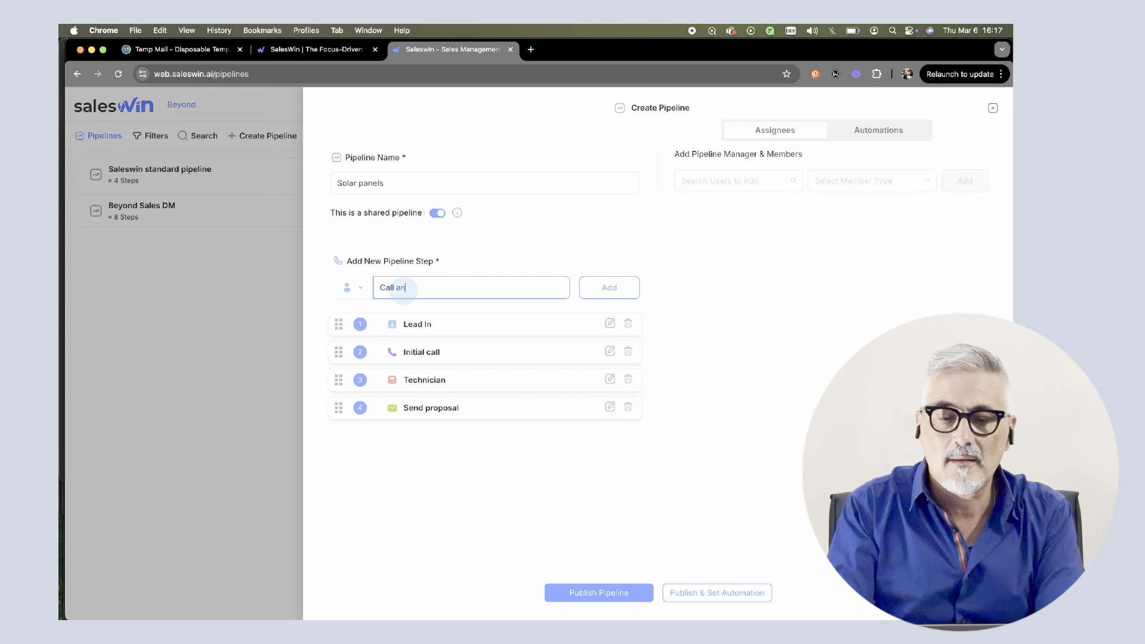
text(d close)
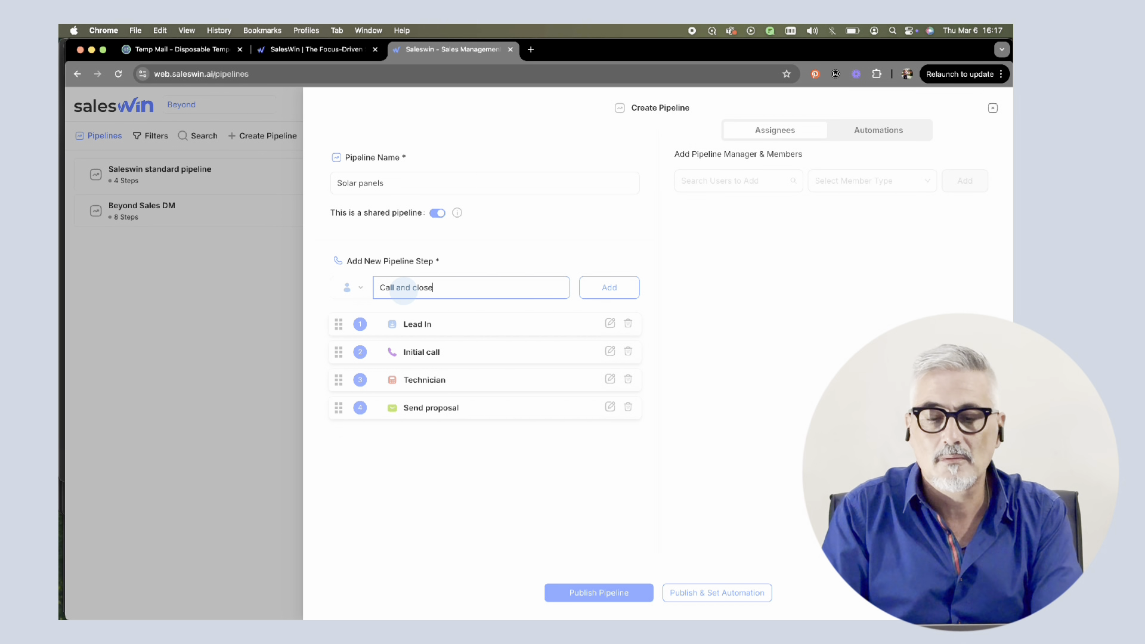
click(626, 287)
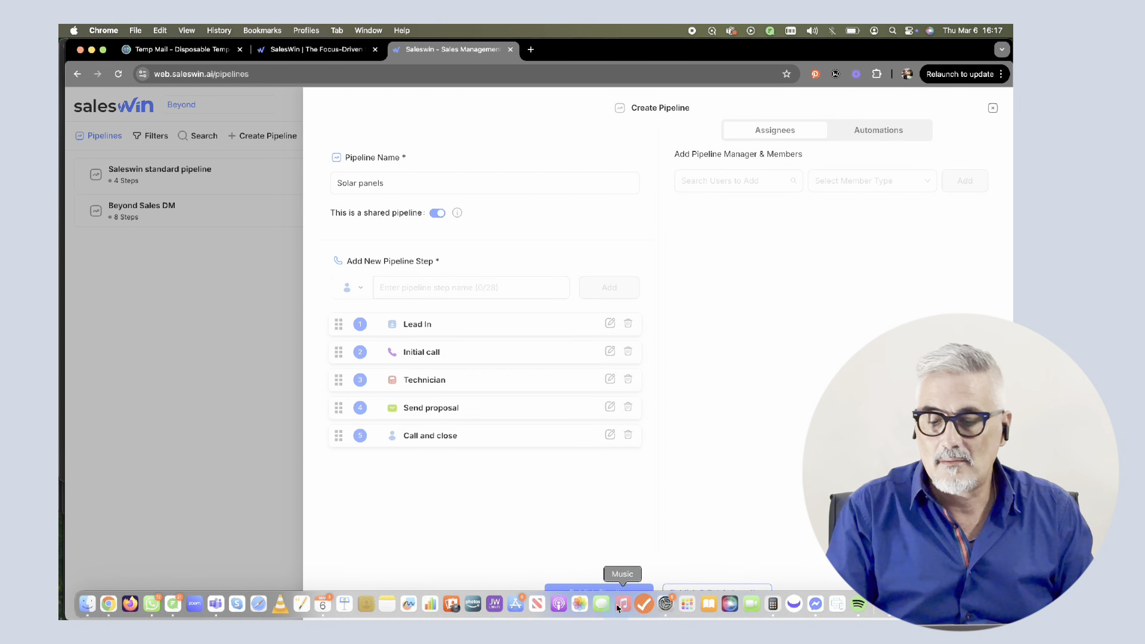
click(613, 591)
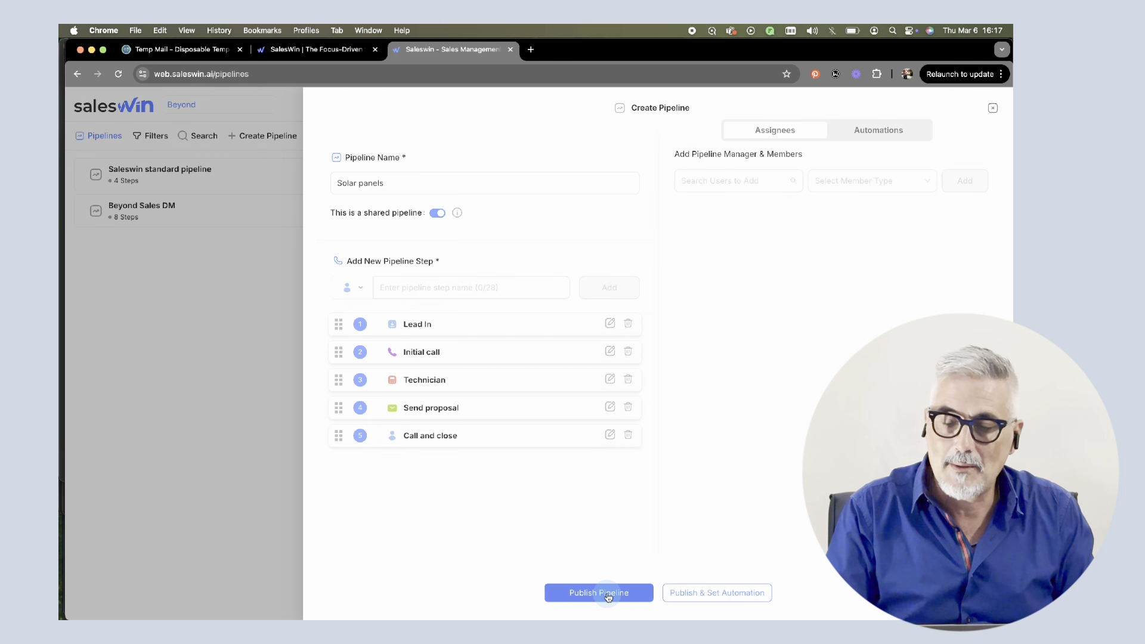
Add the last user in the user list to the Solar panels pipeline with the member type Assignee
click(708, 187)
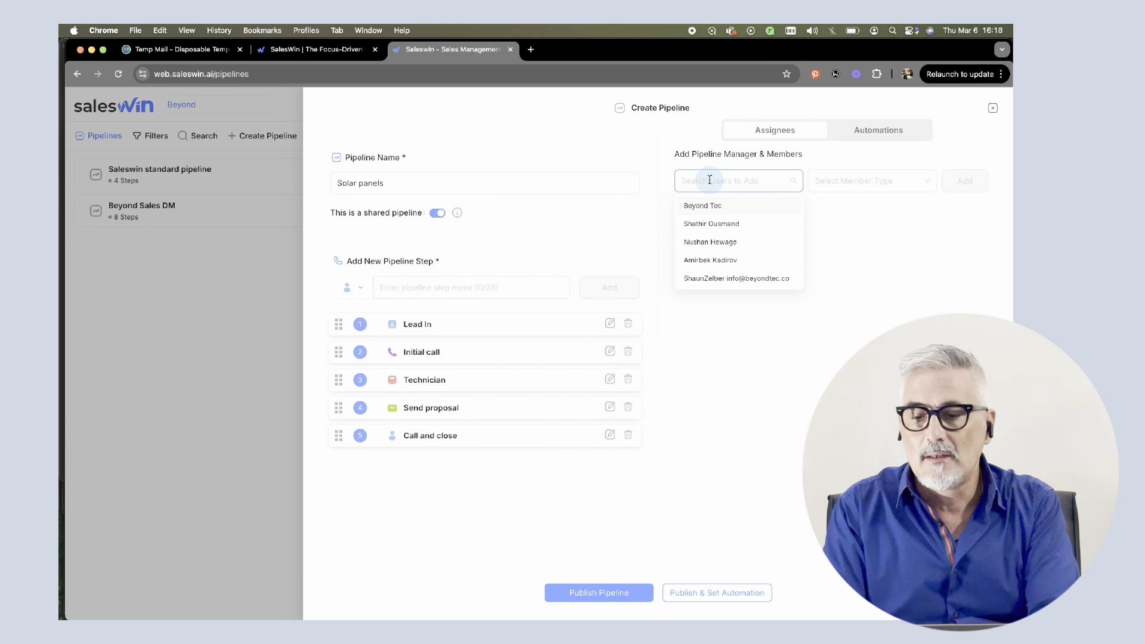
click(718, 278)
click(868, 192)
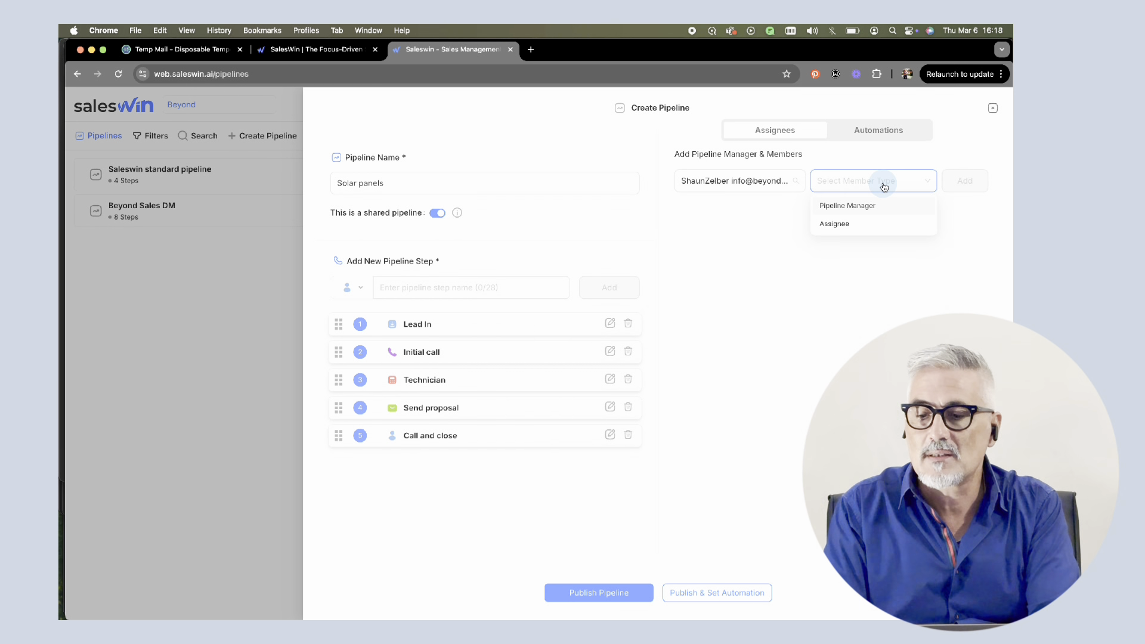
click(852, 230)
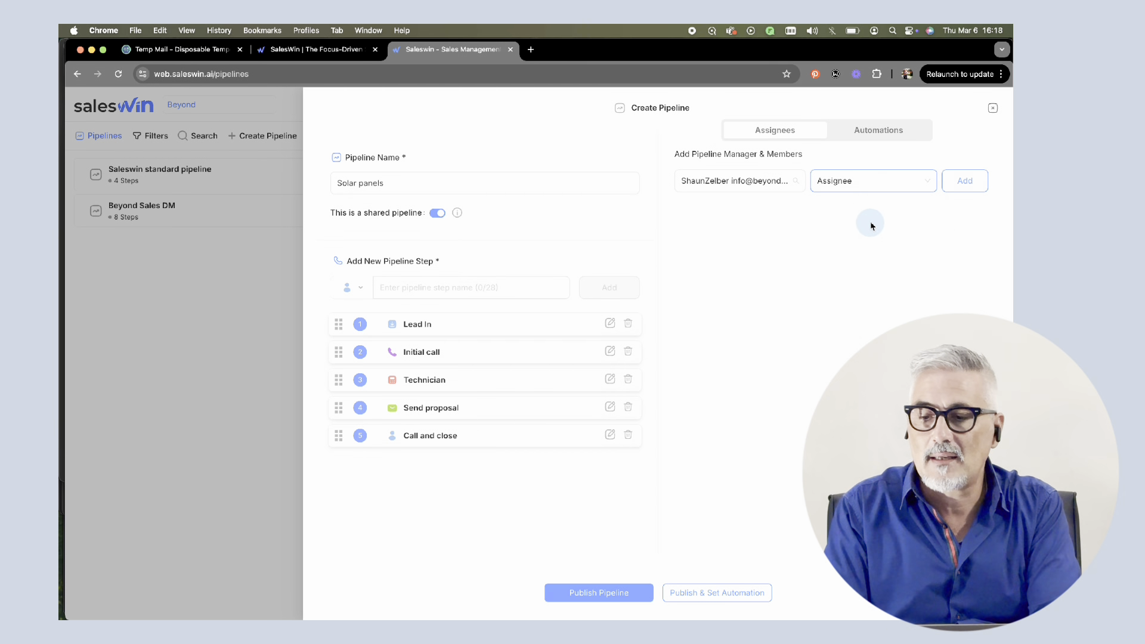
click(965, 181)
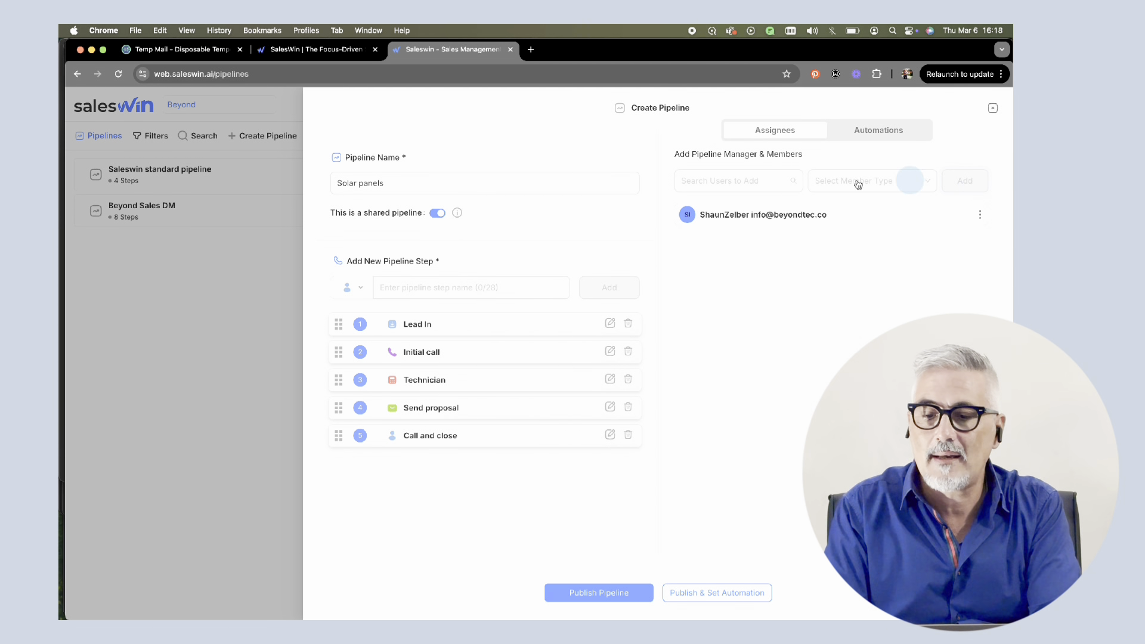
Add the second user in the remaining user list to the pipeline with the member type Pipeline Manager
click(724, 181)
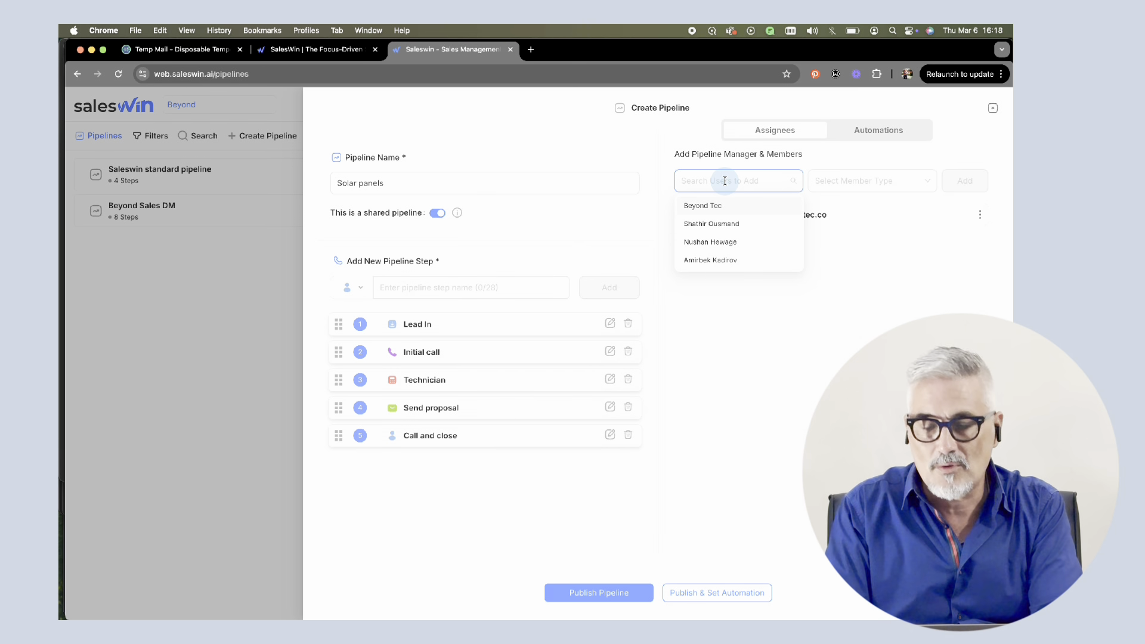
click(713, 224)
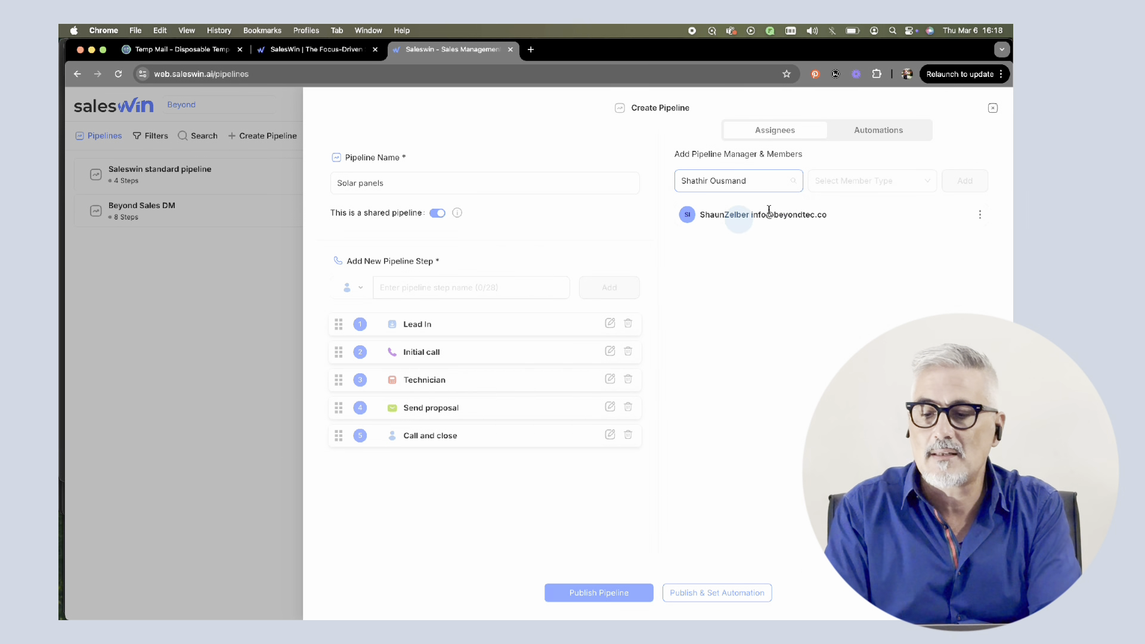
click(846, 192)
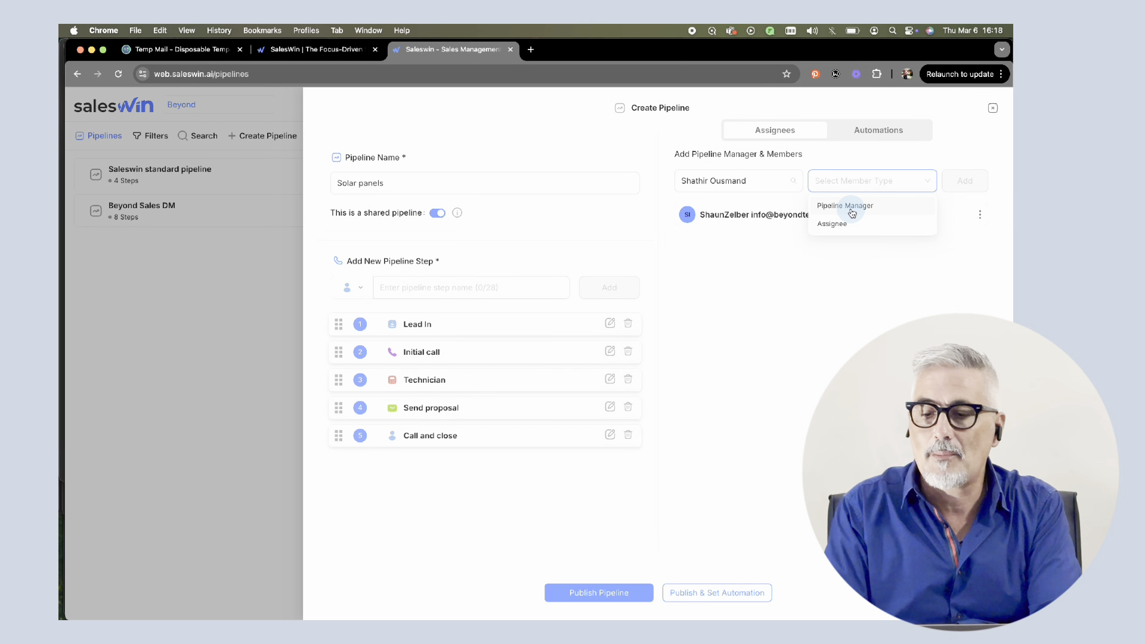
click(845, 204)
click(963, 182)
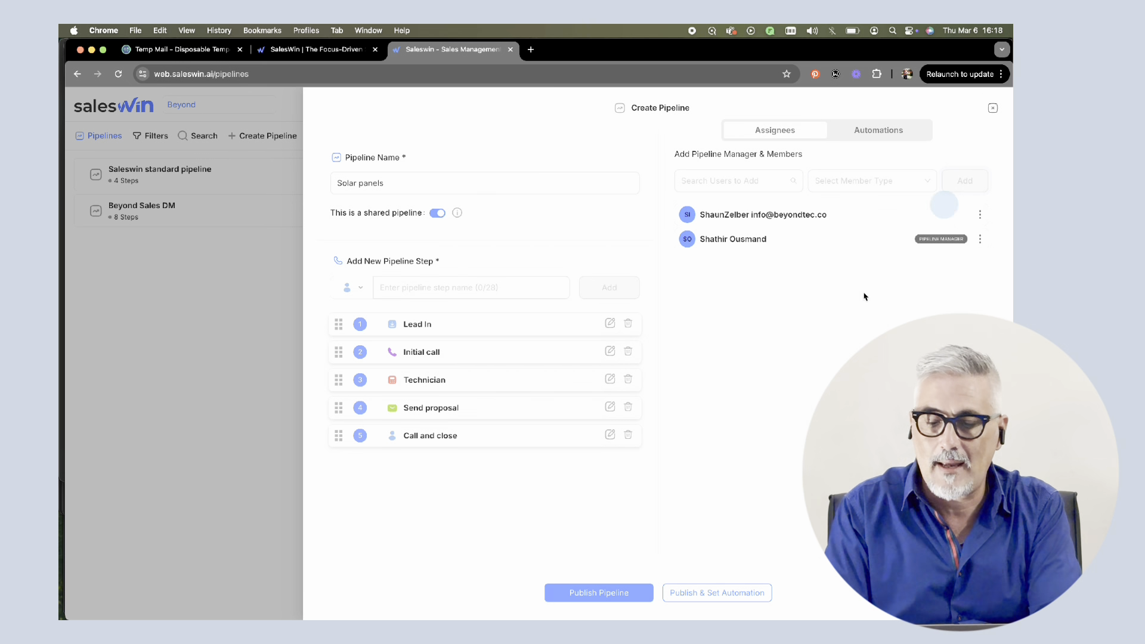
Publish the Solar panels pipeline and open it from the pipeline list to review its steps and members
click(600, 592)
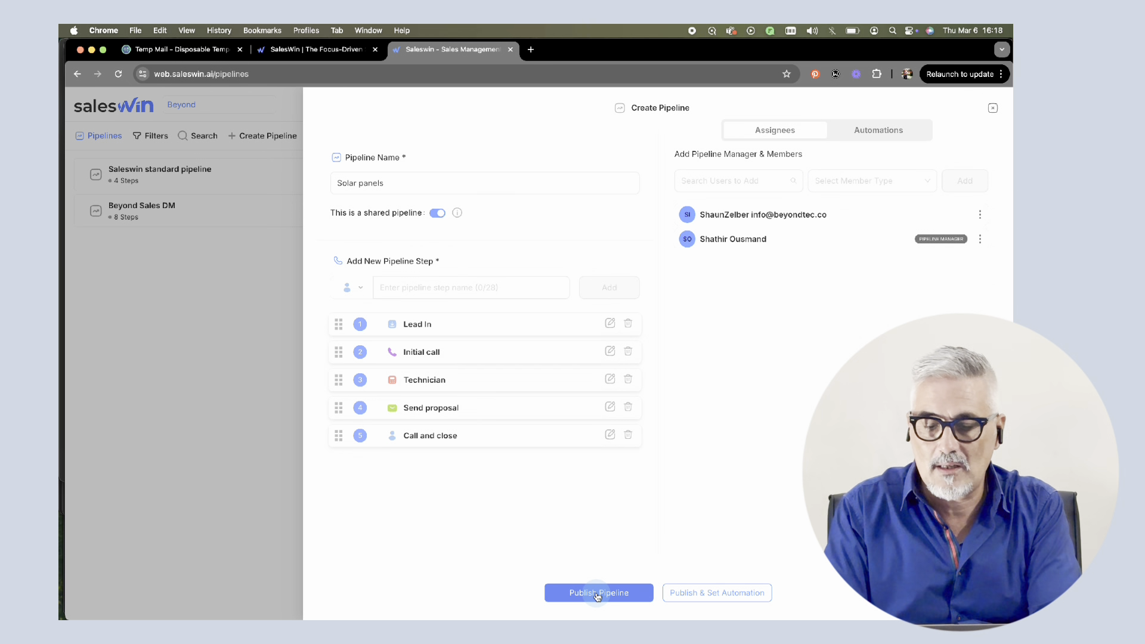
click(597, 593)
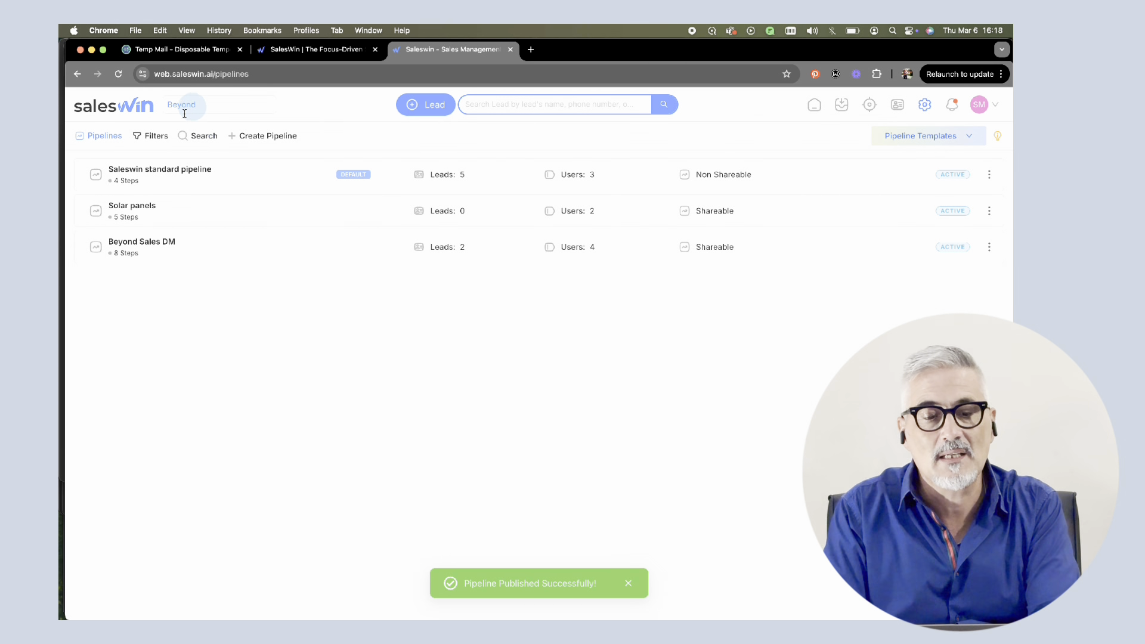
click(148, 263)
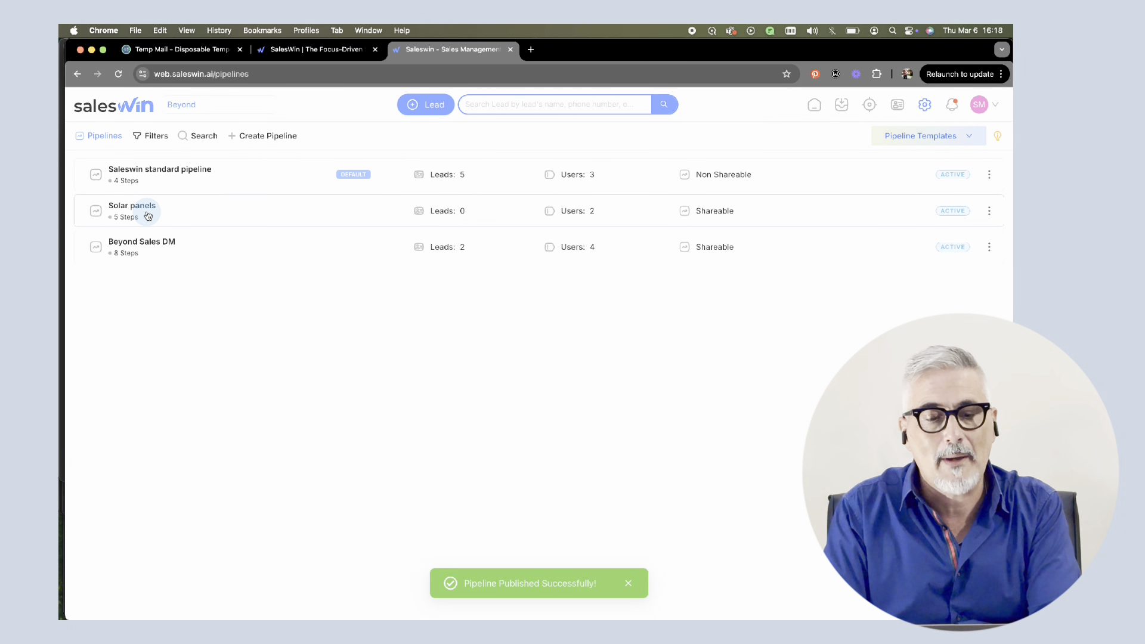
click(166, 215)
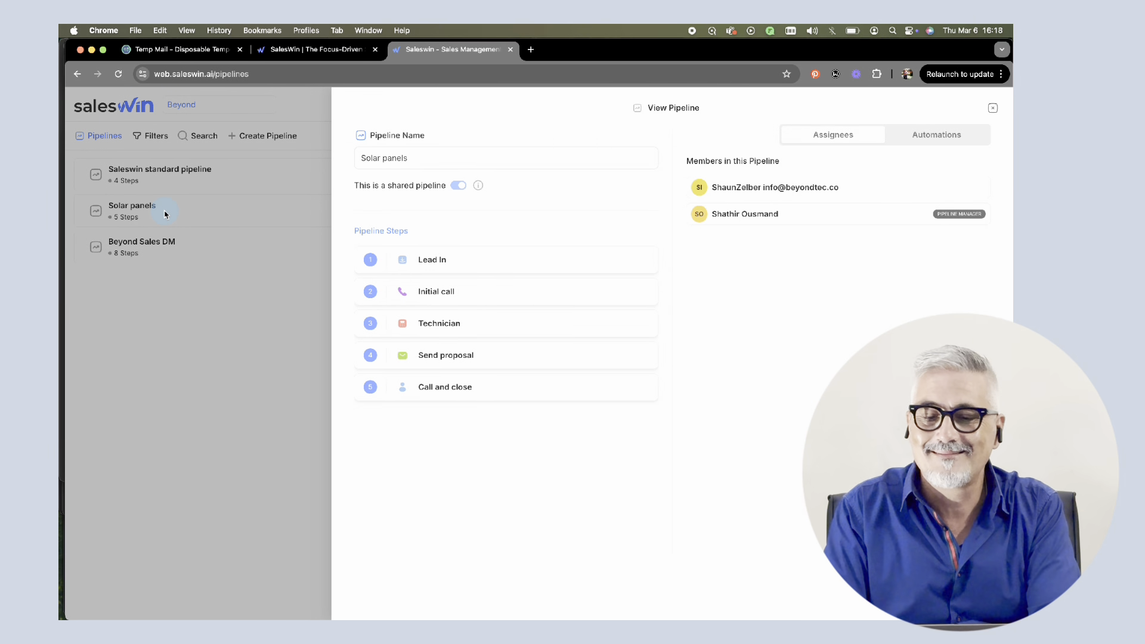